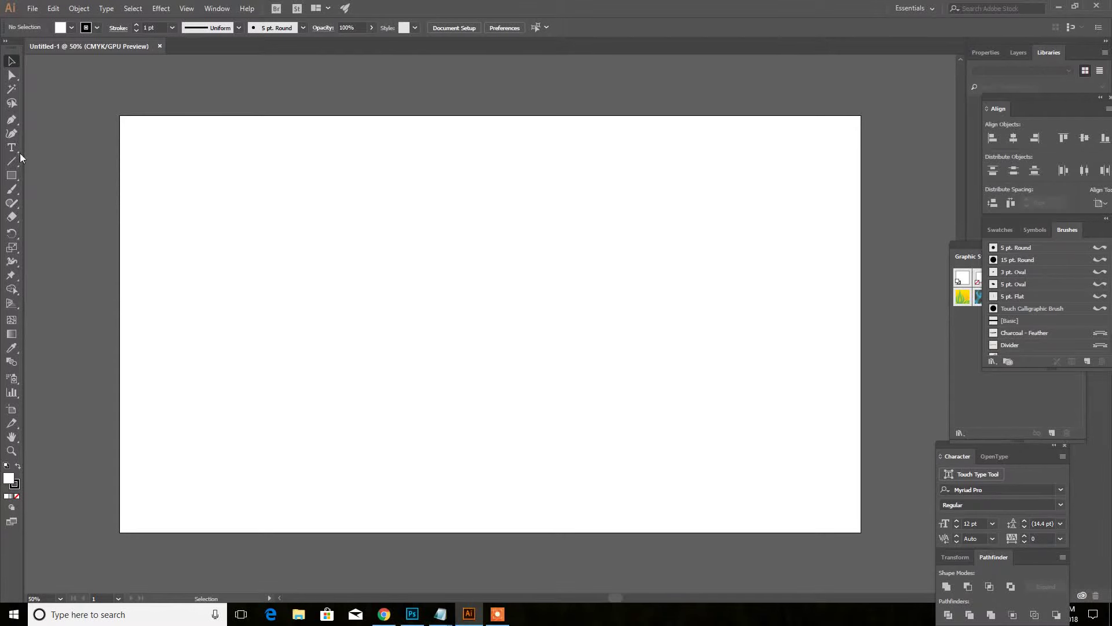
# - Add a black 72 pt 'UMAIR BUTT' heading near the artboard's top-left
pyautogui.click(64, 147)
pyautogui.click(71, 28)
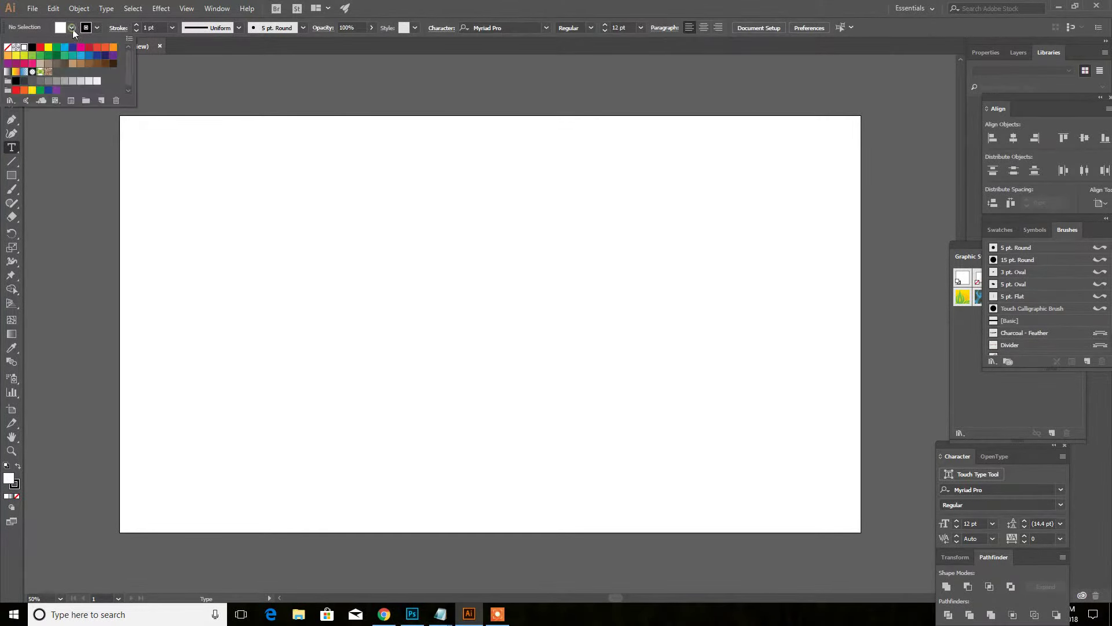
pyautogui.click(32, 47)
pyautogui.click(212, 162)
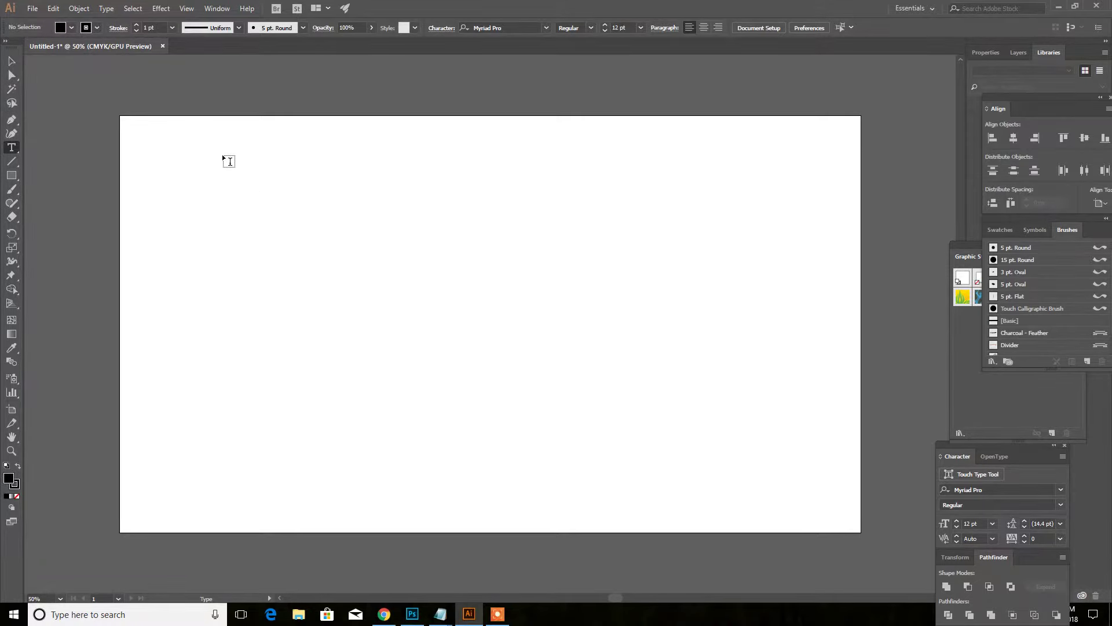
pyautogui.click(234, 169)
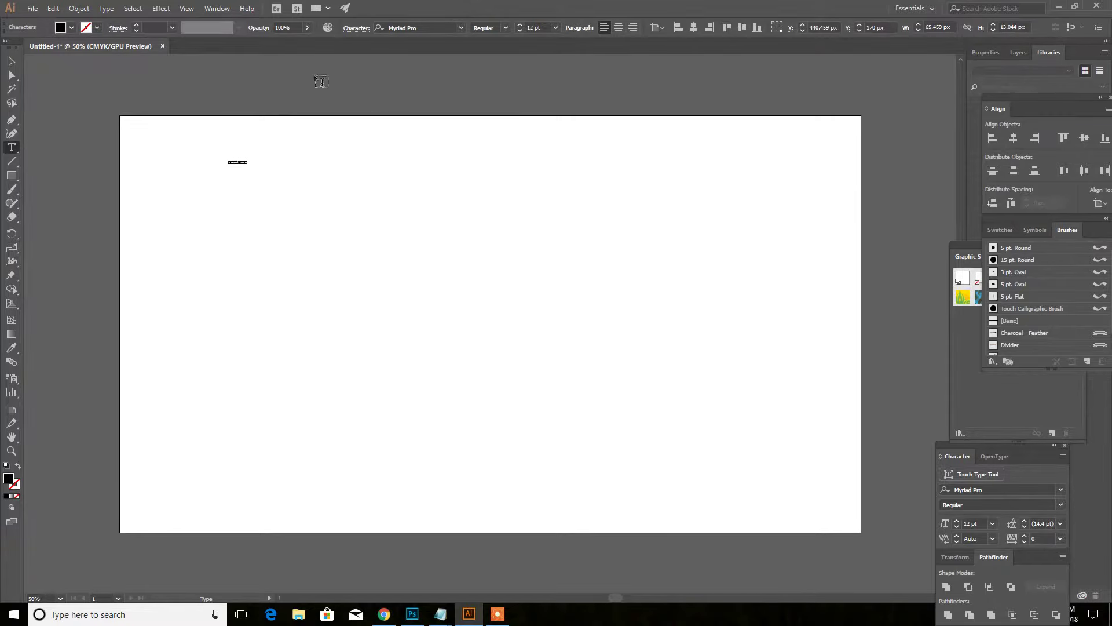
pyautogui.click(555, 27)
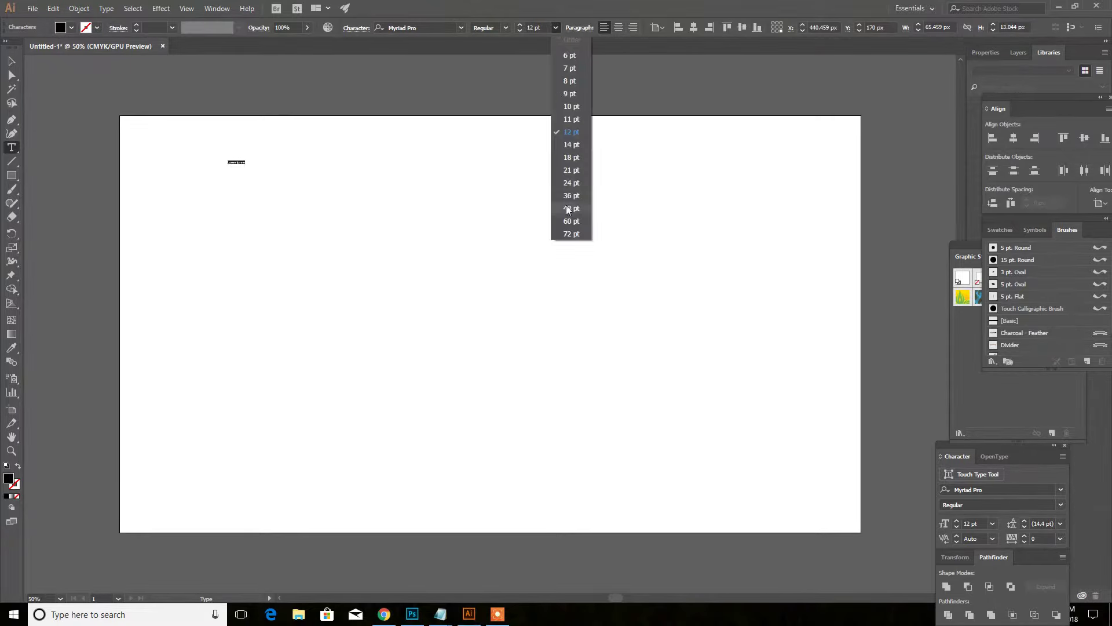
pyautogui.click(574, 238)
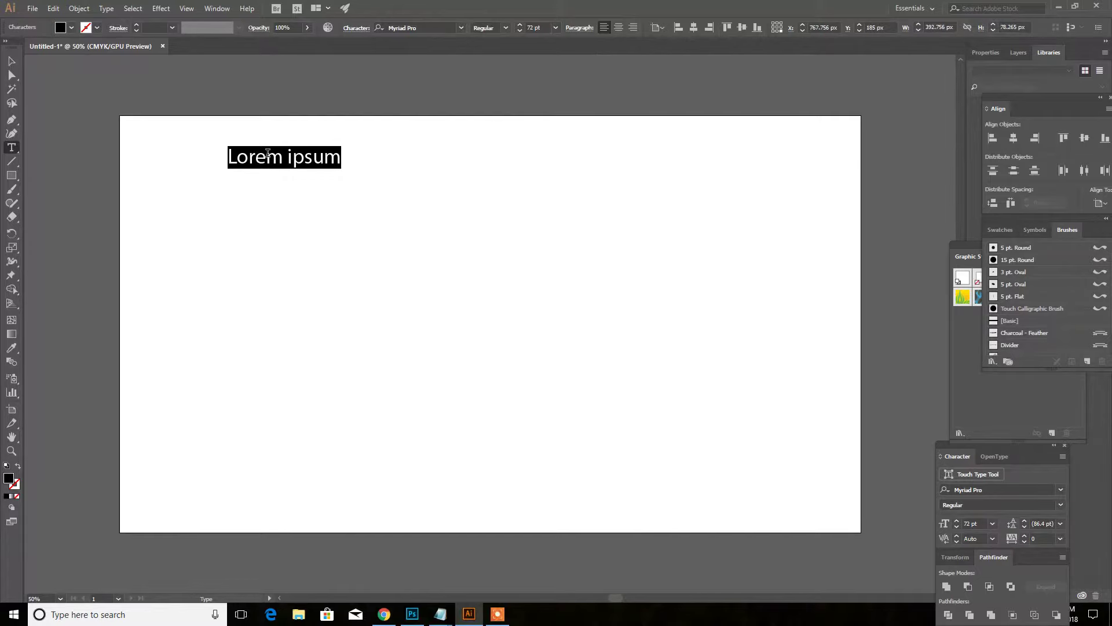
pyautogui.write('UMAIR BUTT')
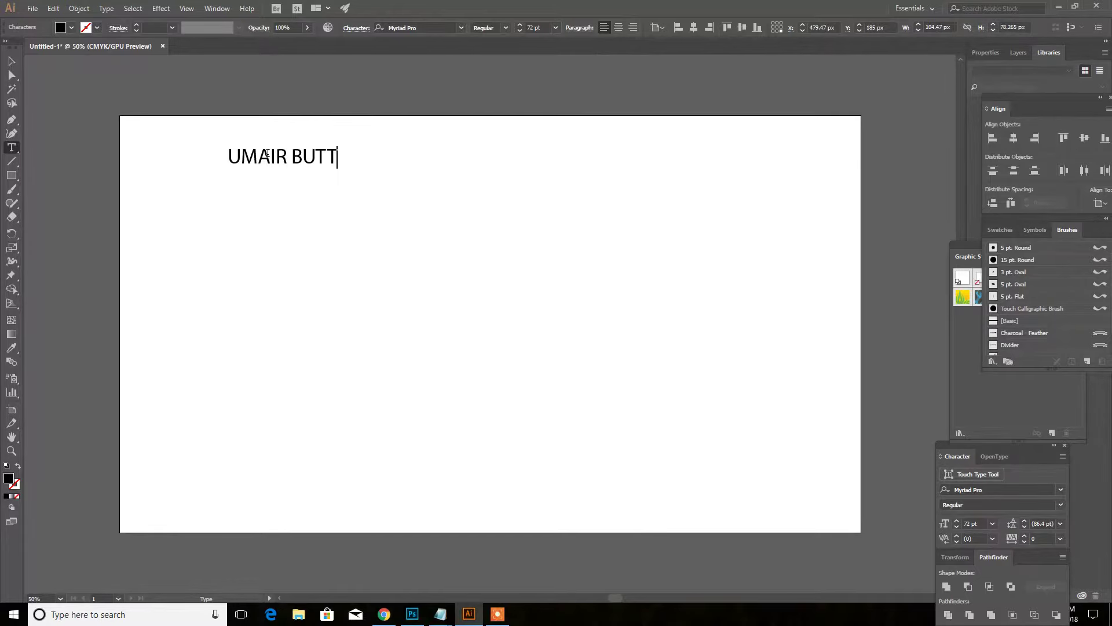
pyautogui.click(11, 60)
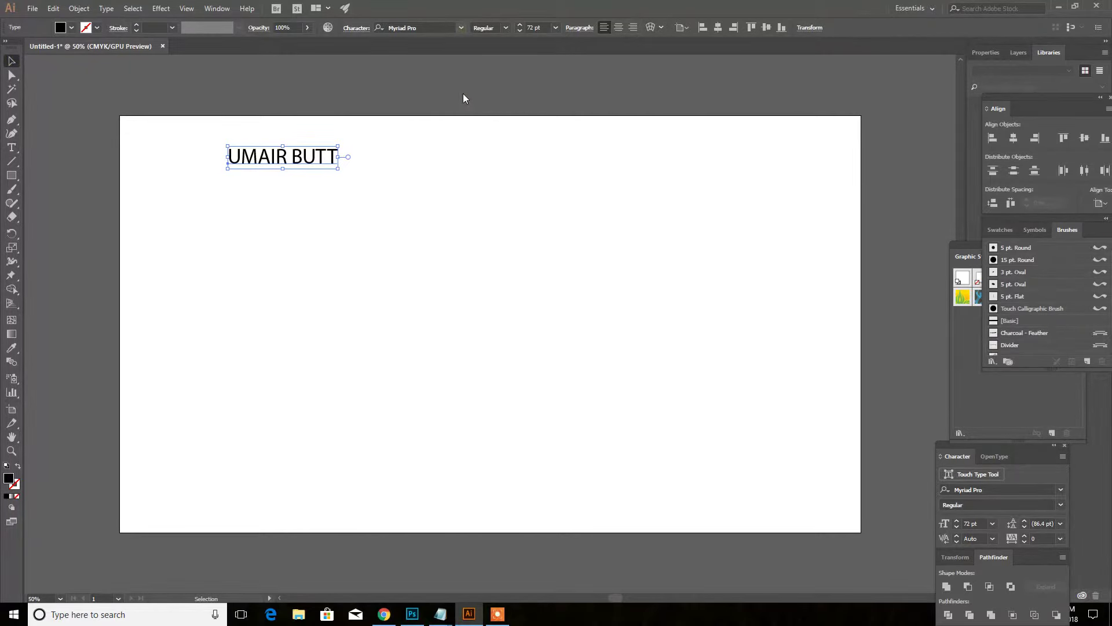
# - Change the heading's font to Brush Script Std Medium
pyautogui.press('Down')
pyautogui.press('Down')
pyautogui.press('Down')
pyautogui.press('Down')
pyautogui.press('Down')
pyautogui.press('Up')
pyautogui.press('Down')
pyautogui.press('Down')
pyautogui.press('Down')
pyautogui.press('Down')
pyautogui.press('Down')
pyautogui.press('Down')
pyautogui.press('Up')
pyautogui.press('Down')
pyautogui.press('Down')
pyautogui.press('Down')
pyautogui.press('Down')
pyautogui.press('Down')
pyautogui.press('Down')
pyautogui.press('Down')
pyautogui.press('Down')
pyautogui.press('Down')
pyautogui.press('Down')
pyautogui.press('Down')
pyautogui.press('Down')
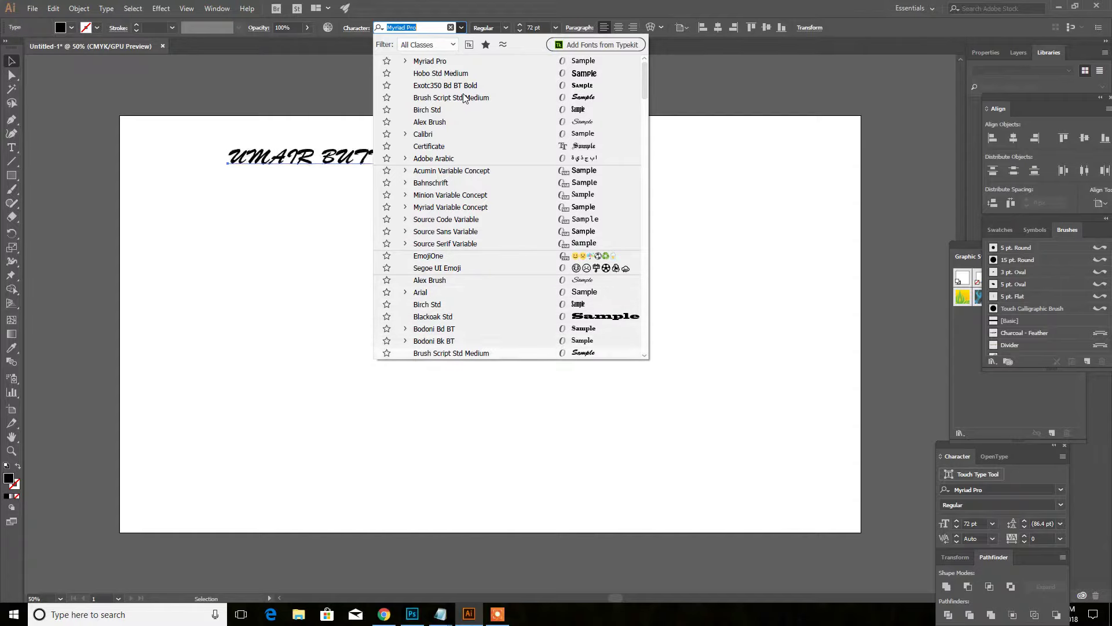
pyautogui.press('Down')
pyautogui.press('Up')
pyautogui.press('Return')
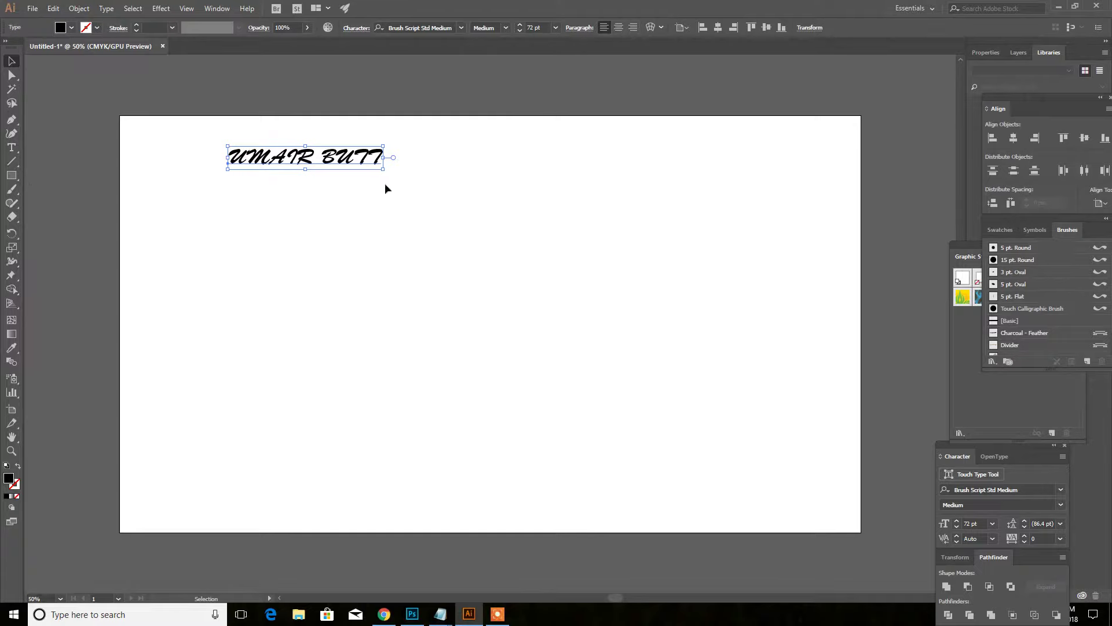
# - Enlarge the heading to about 154 pt and move it near the artboard's top-left
pyautogui.moveTo(385, 174); pyautogui.dragTo(473, 220)
pyautogui.moveTo(400, 154)
pyautogui.mouseDown()
pyautogui.moveTo(753, 159)
pyautogui.moveTo(405, 184)
pyautogui.mouseUp()
pyautogui.moveTo(286, 199); pyautogui.dragTo(279, 164)
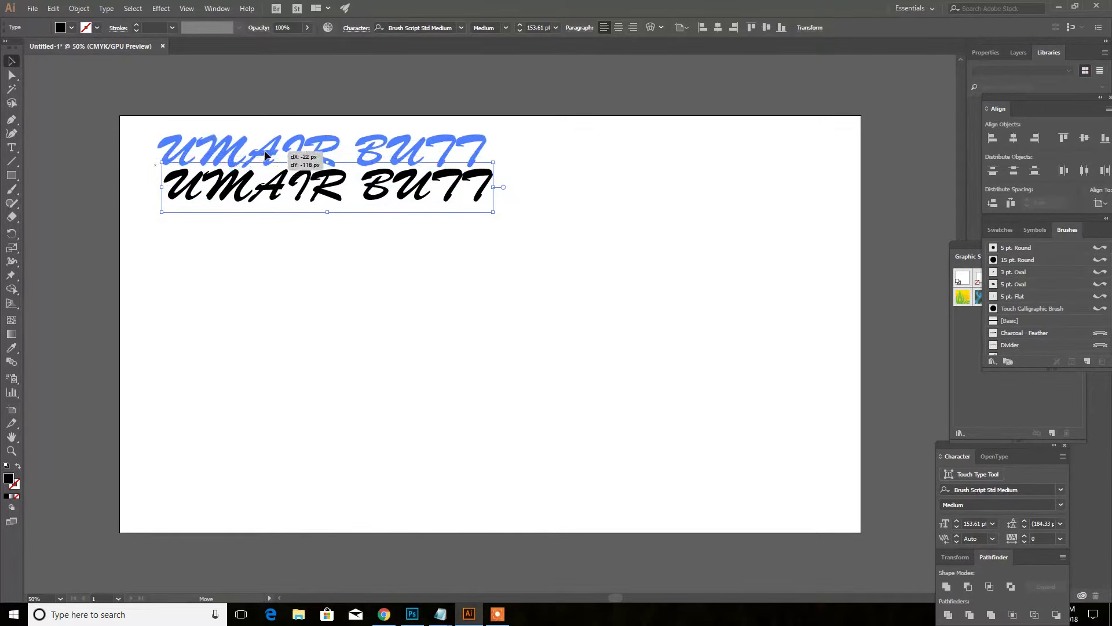
pyautogui.rightClick(11, 147)
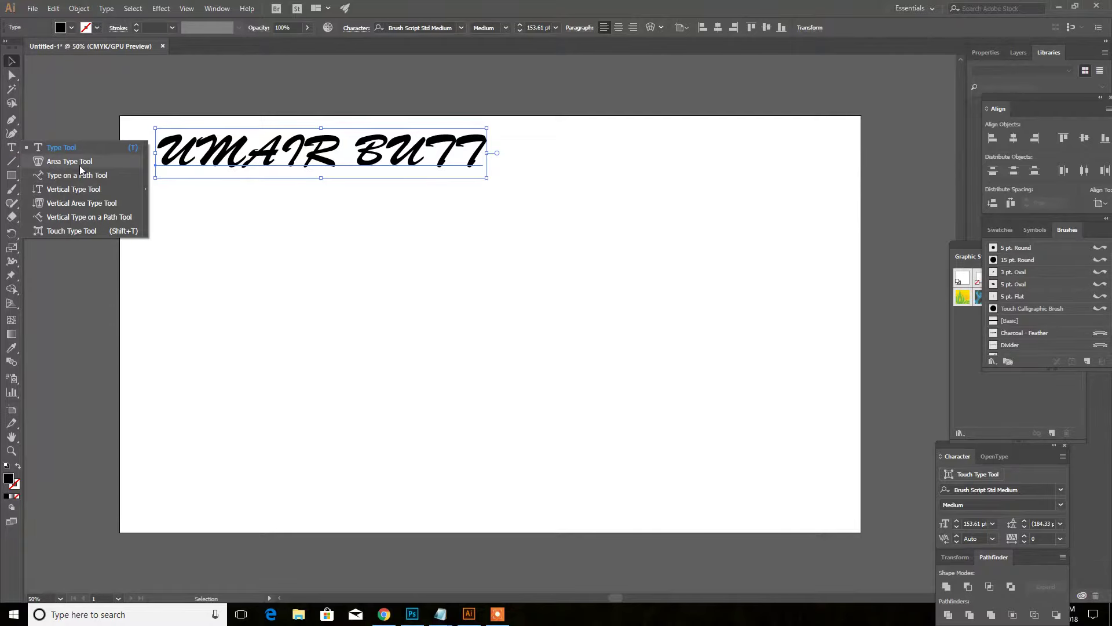
# - Draw a roughly 674 px circle on the artboard's right side with fill set to None
pyautogui.click(79, 165)
pyautogui.rightClick(12, 175)
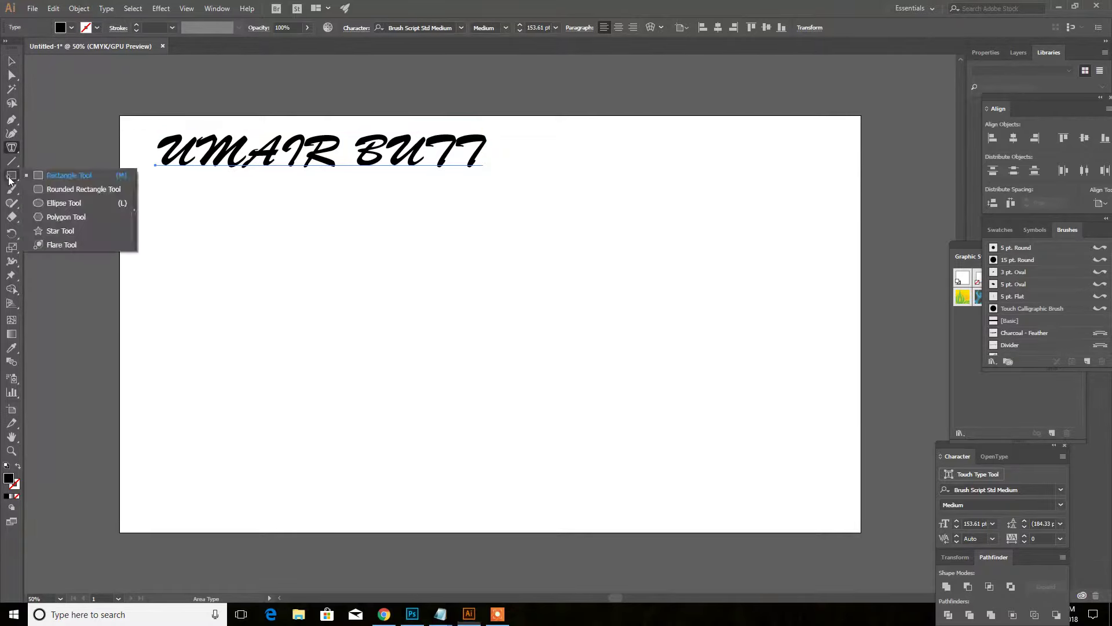
pyautogui.click(59, 202)
pyautogui.moveTo(556, 193); pyautogui.dragTo(737, 399)
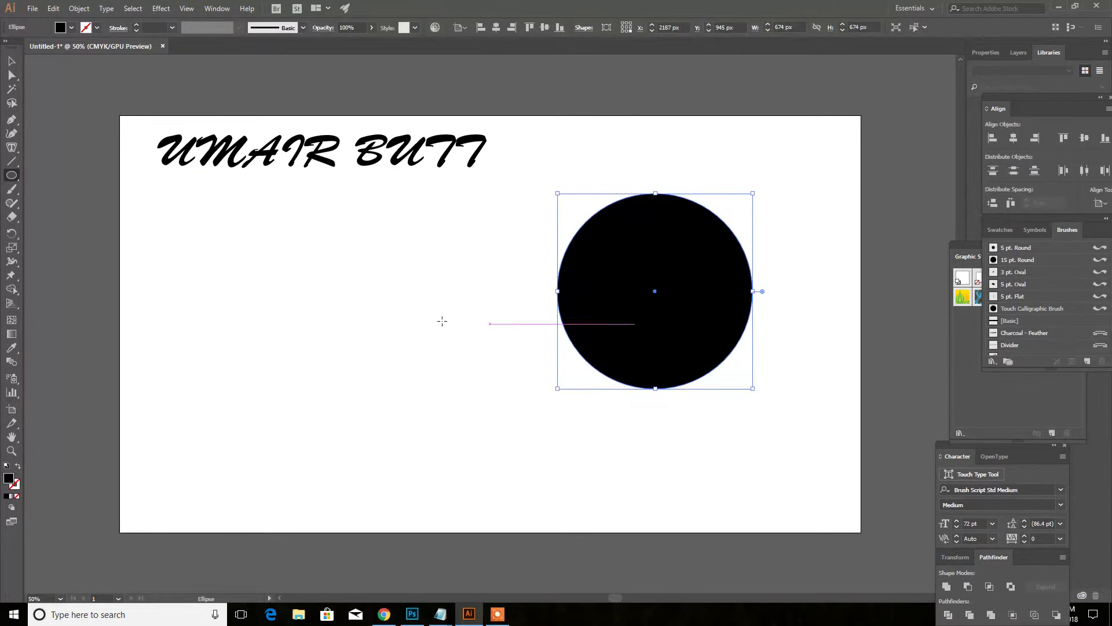
pyautogui.click(70, 27)
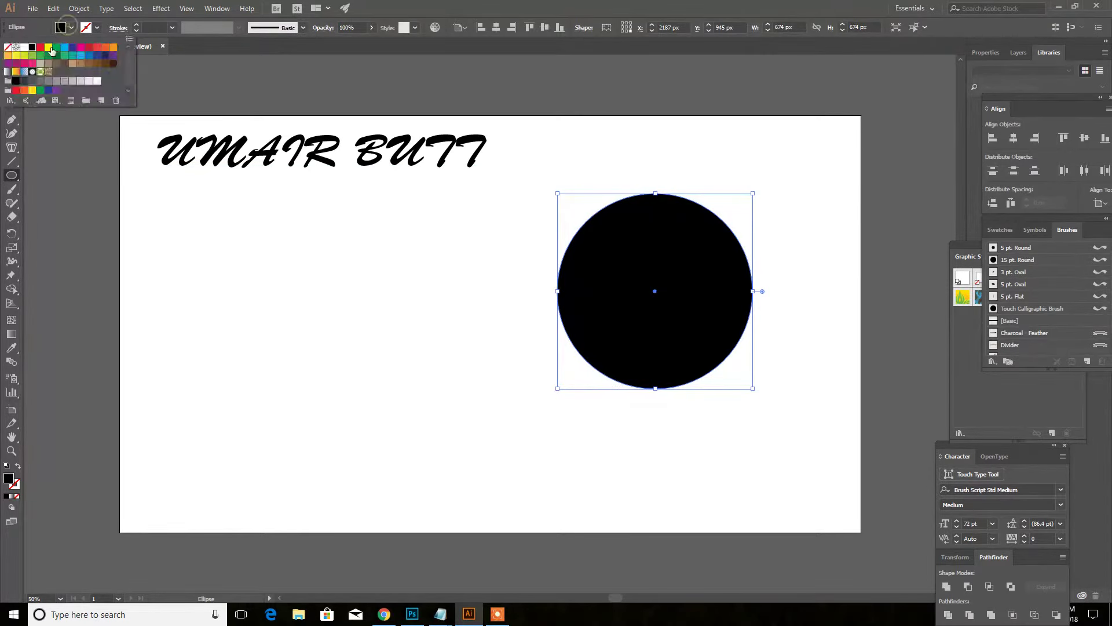
pyautogui.click(8, 48)
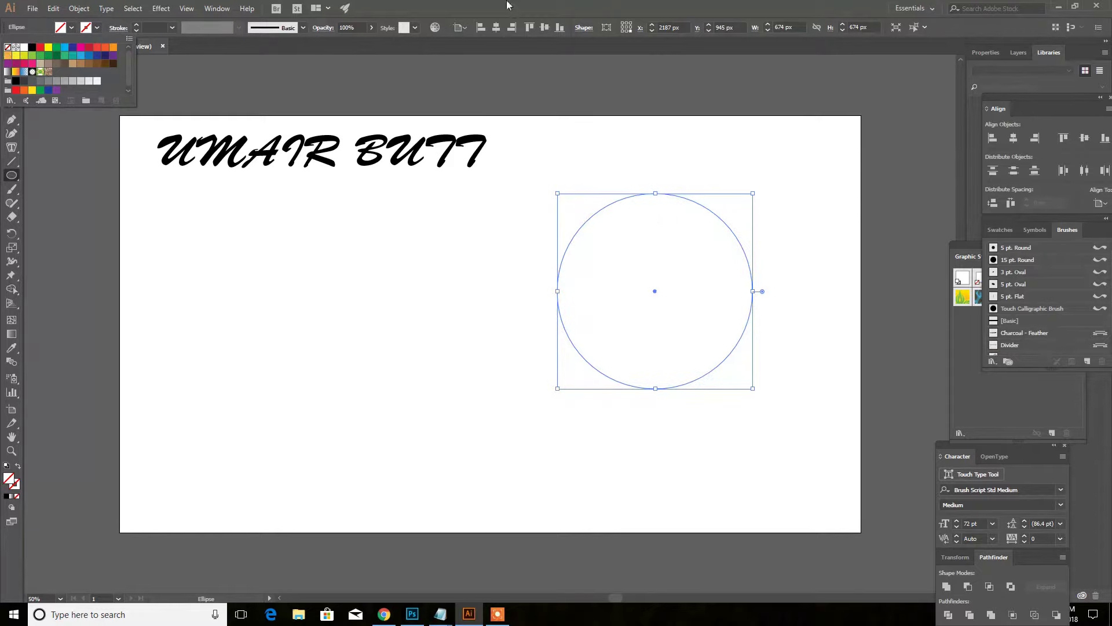
pyautogui.click(12, 159)
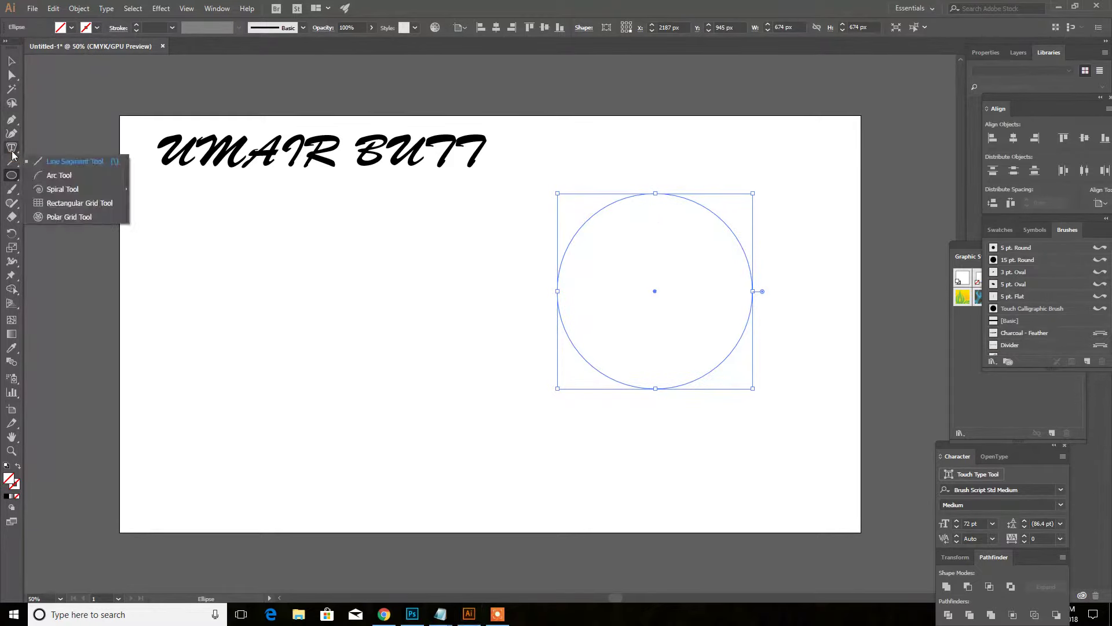
pyautogui.moveTo(12, 152); pyautogui.dragTo(68, 161)
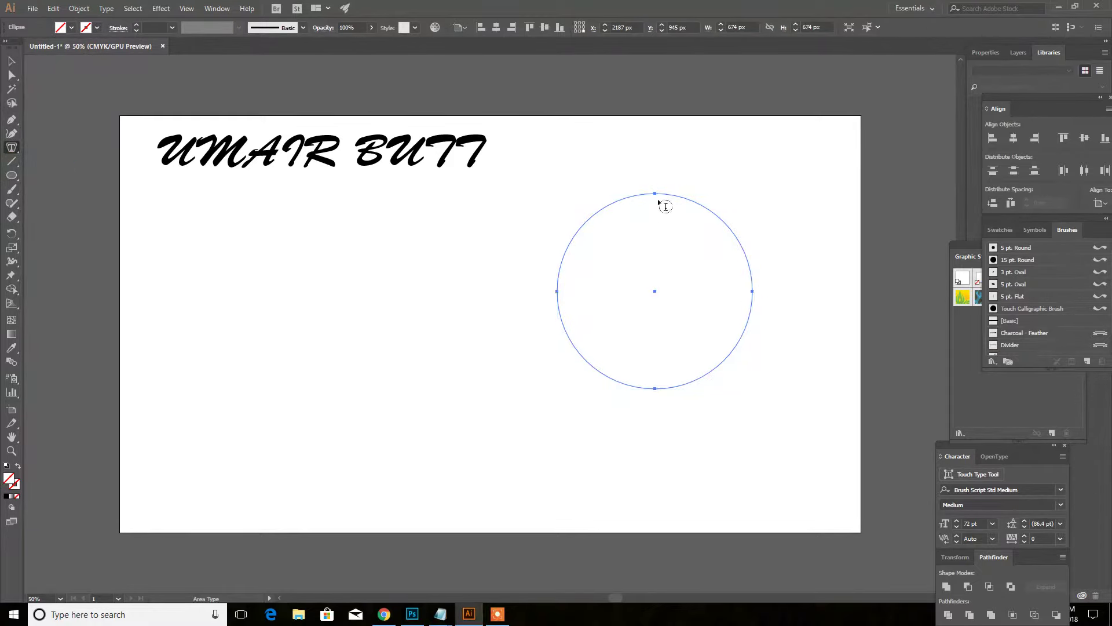
# - Turn the circle into an area-type frame with 40 pt text
pyautogui.click(655, 194)
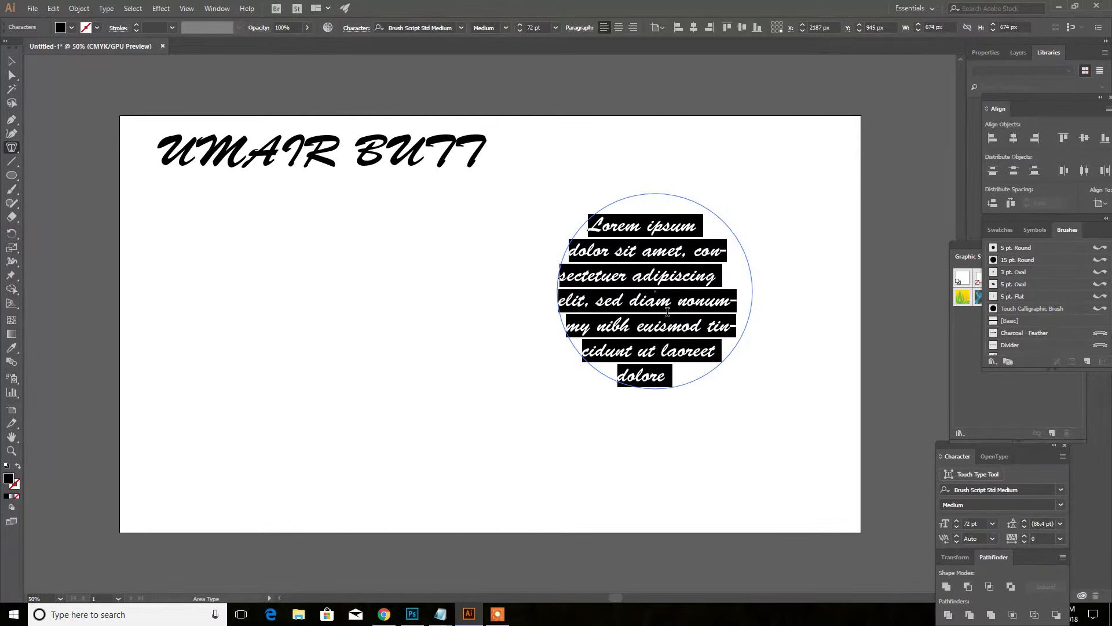
pyautogui.write('c')
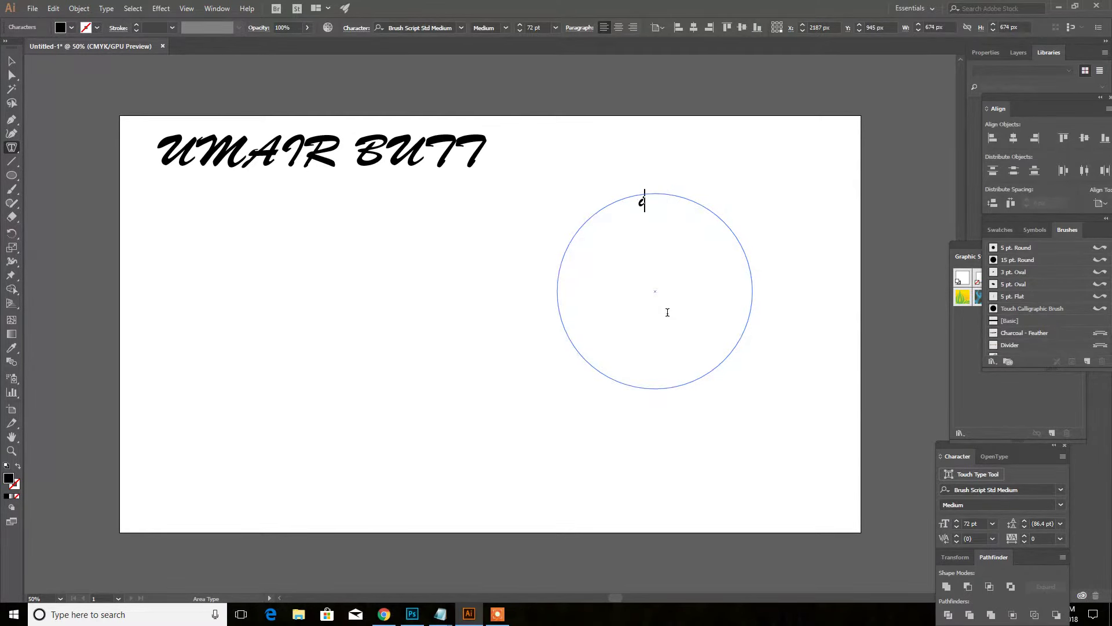
pyautogui.write('H')
pyautogui.hotkey('ctrl', 'a')
pyautogui.click(545, 25)
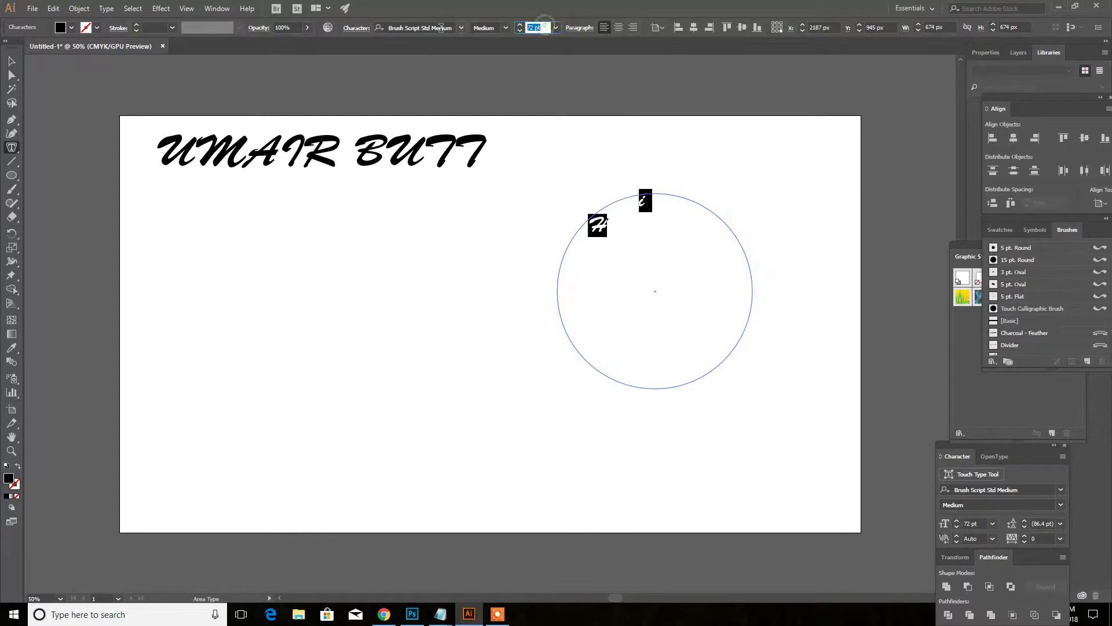
pyautogui.write('40')
pyautogui.press('Return')
# - Type the ten-years web and design experience paragraph and paste it again to fill the circle
pyautogui.write('I have profes')
pyautogui.write('sional 10')
pyautogui.write('ars')
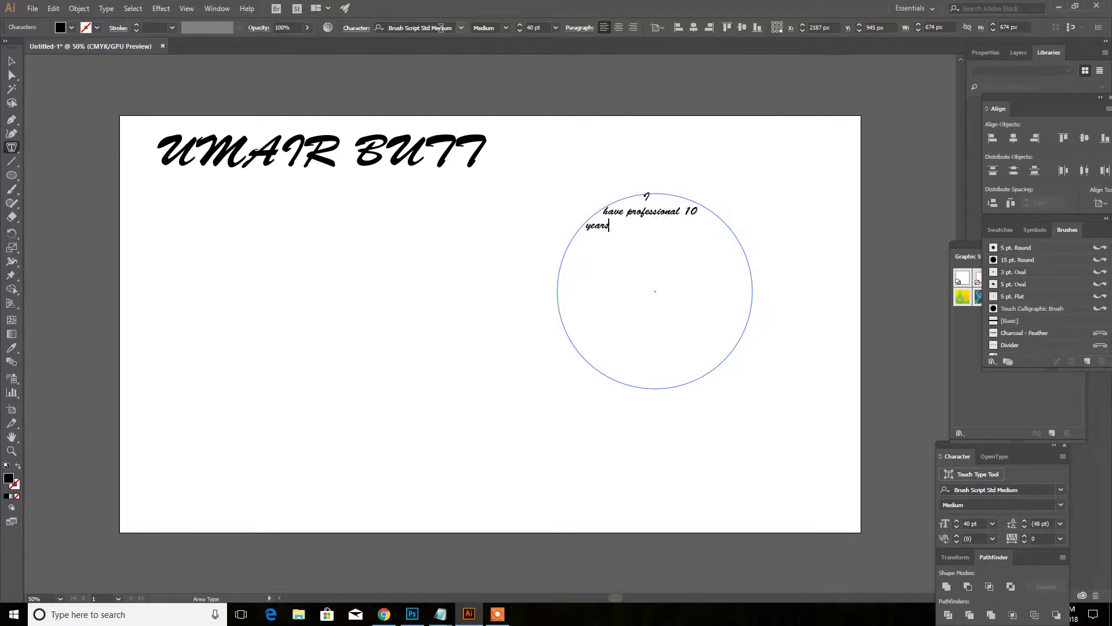
pyautogui.write('perience in Web De')
pyautogui.write('opme')
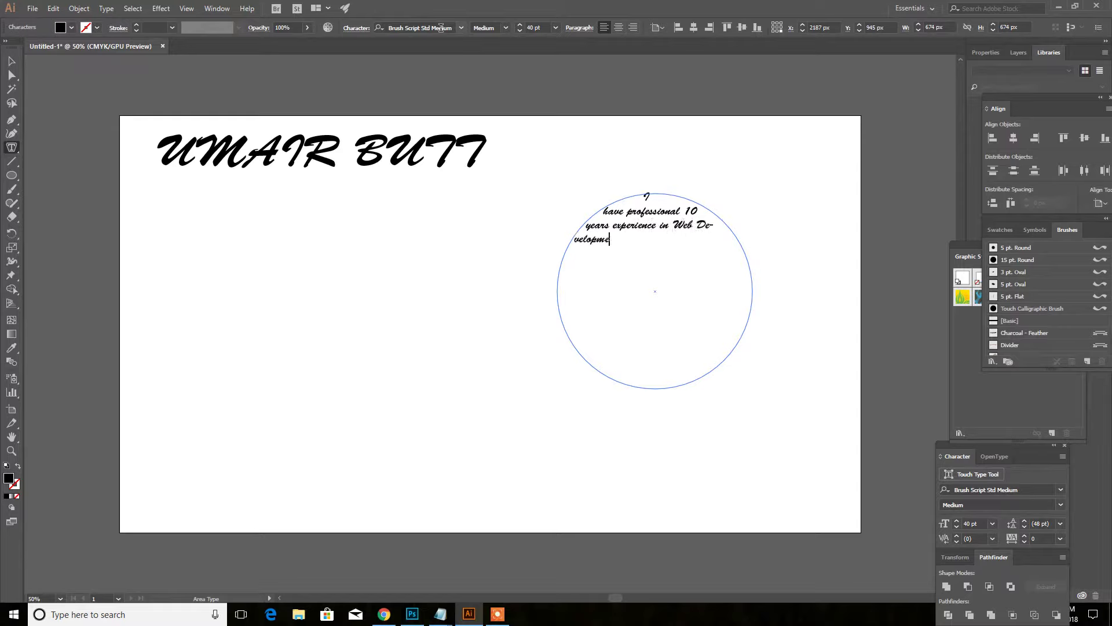
pyautogui.write('Web De')
pyautogui.write('ing, Graphics Designing, Video Editing, SE')
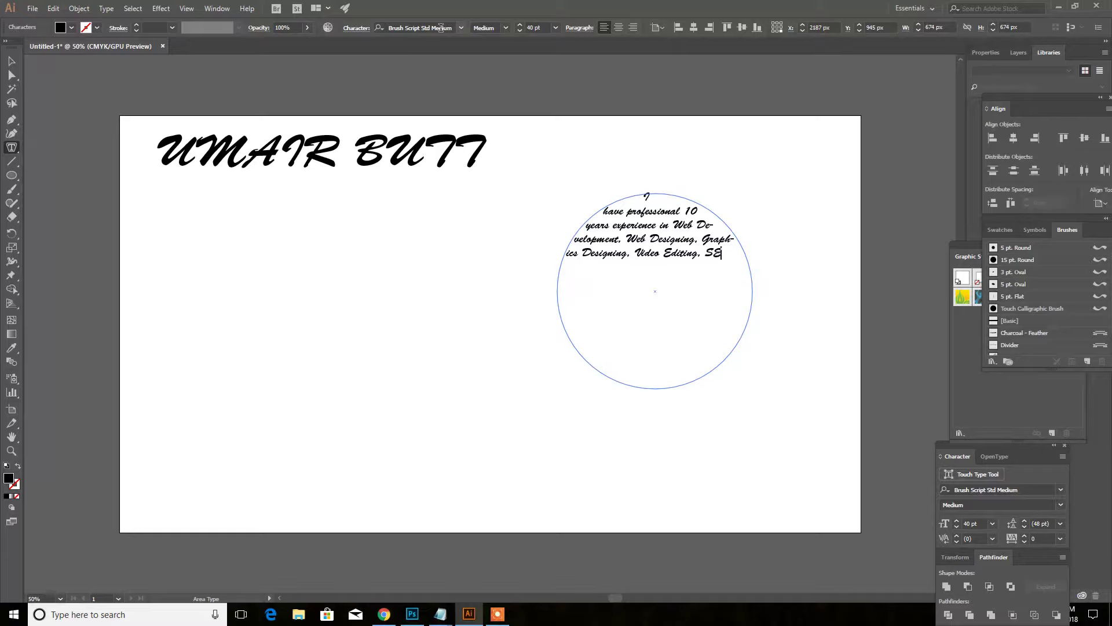
pyautogui.write('MM, Mobile Applic')
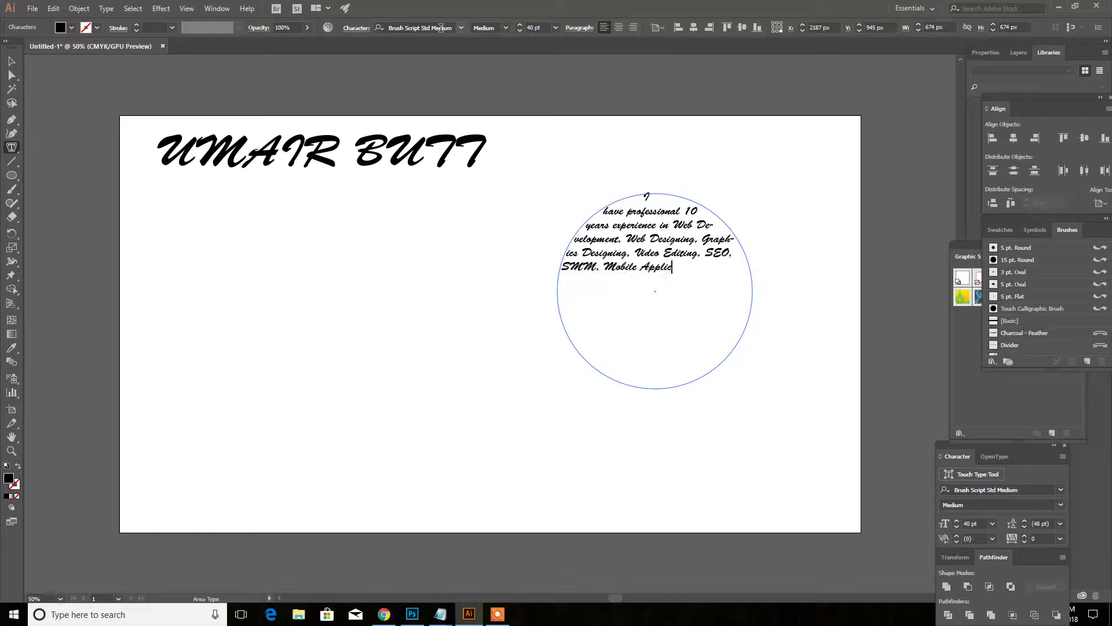
pyautogui.write('ation Deve')
pyautogui.write('ment ')
pyautogui.write('de ')
pyautogui.write('Digital Media Marketing.')
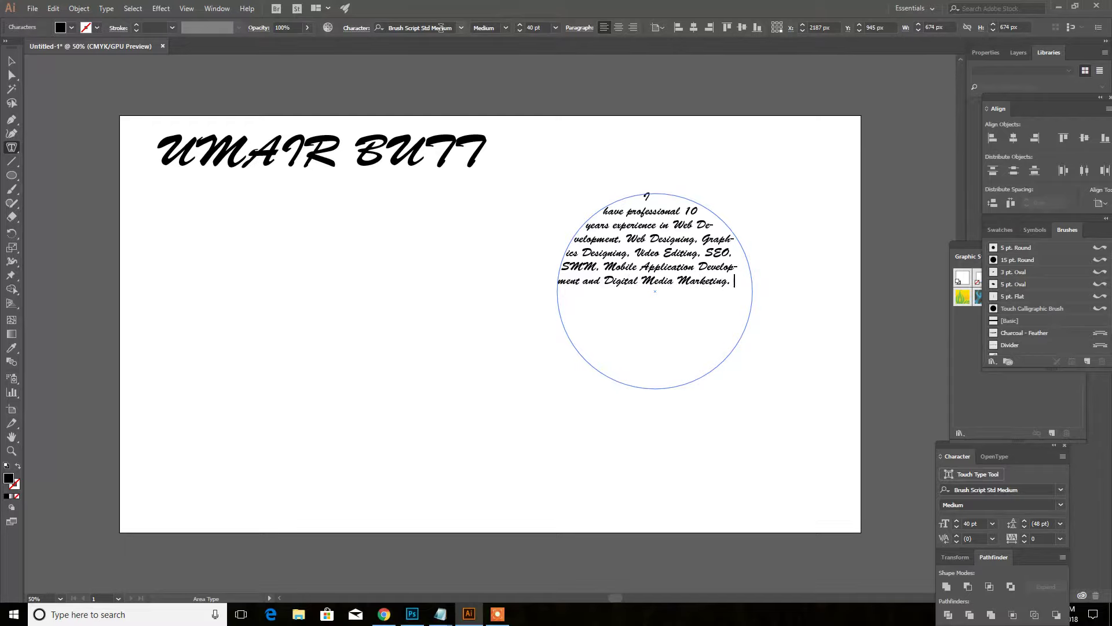
pyautogui.hotkey('ctrl', 'a')
pyautogui.hotkey('ctrl', 'c')
pyautogui.press('Escape')
pyautogui.hotkey('ctrl', 'v')
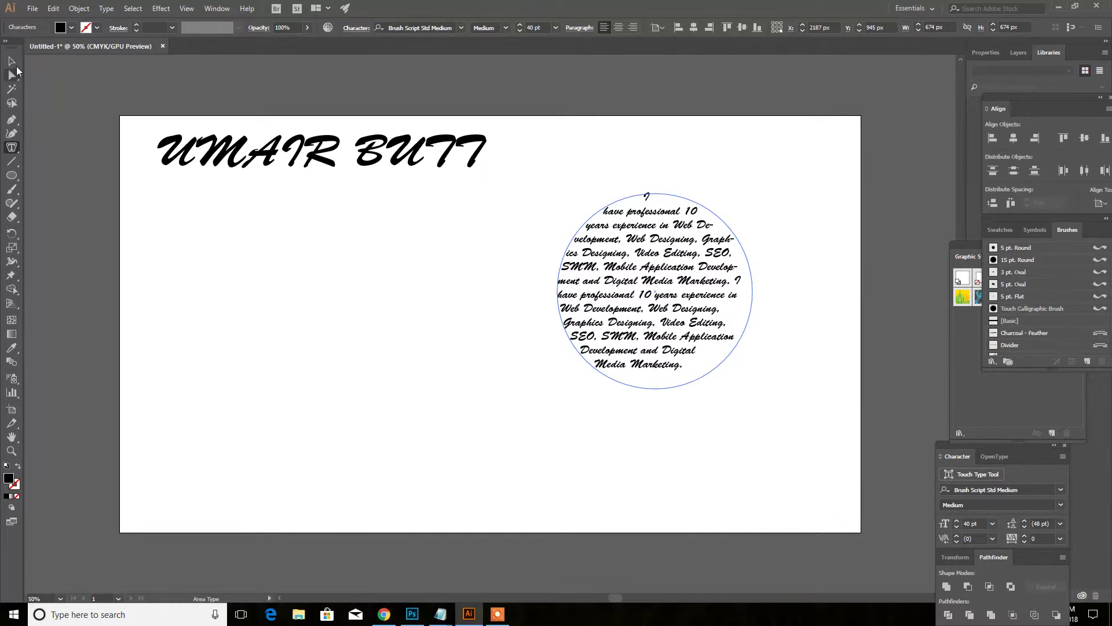
# - Draw a wide unfilled ellipse, about 1112 by 412 px, beneath the heading
pyautogui.click(12, 64)
pyautogui.click(722, 417)
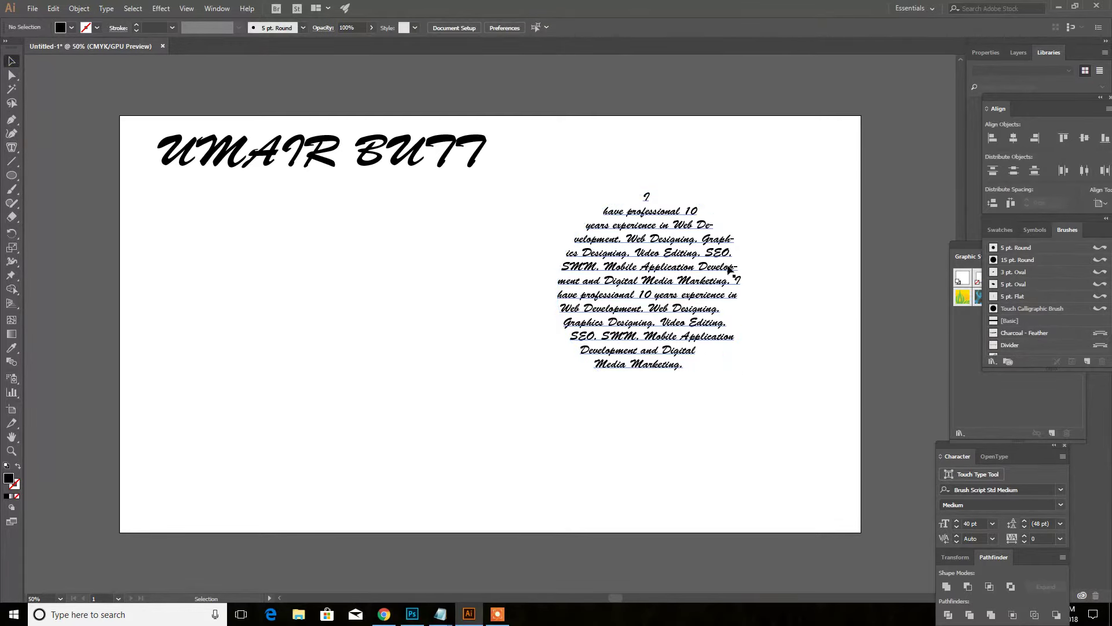
pyautogui.click(11, 151)
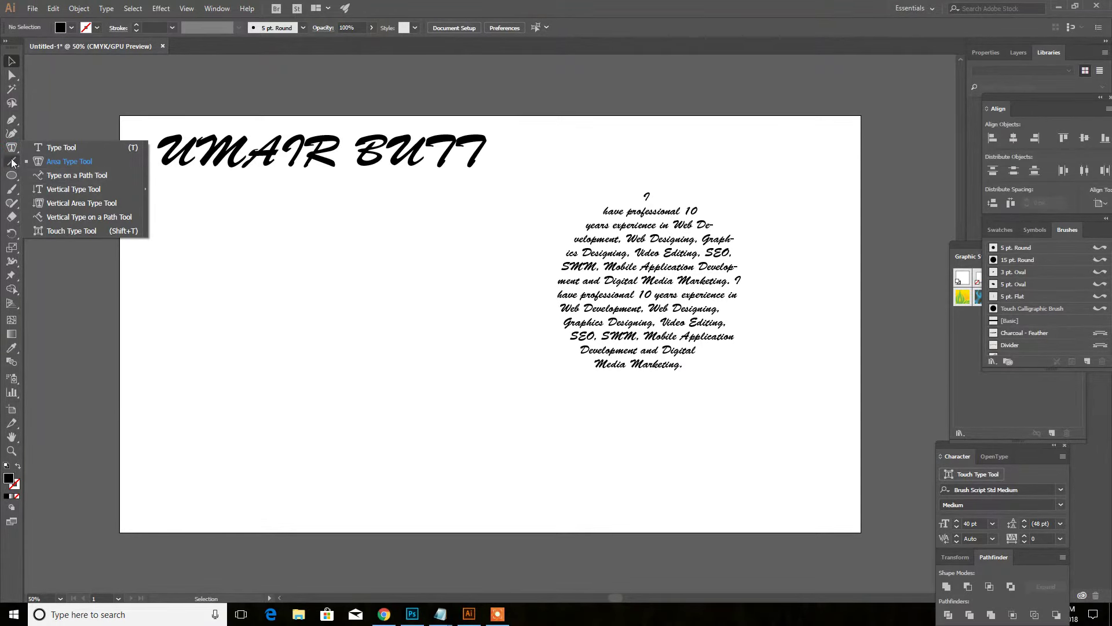
pyautogui.click(11, 148)
pyautogui.click(12, 175)
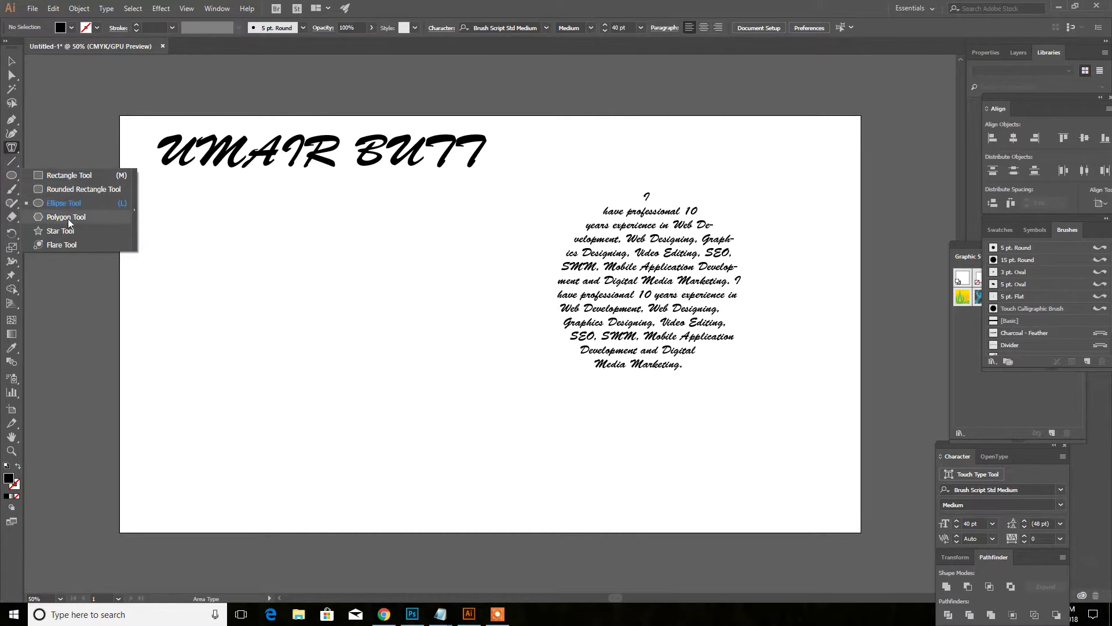
pyautogui.click(63, 203)
pyautogui.moveTo(175, 232); pyautogui.dragTo(497, 352)
pyautogui.click(71, 27)
pyautogui.click(6, 50)
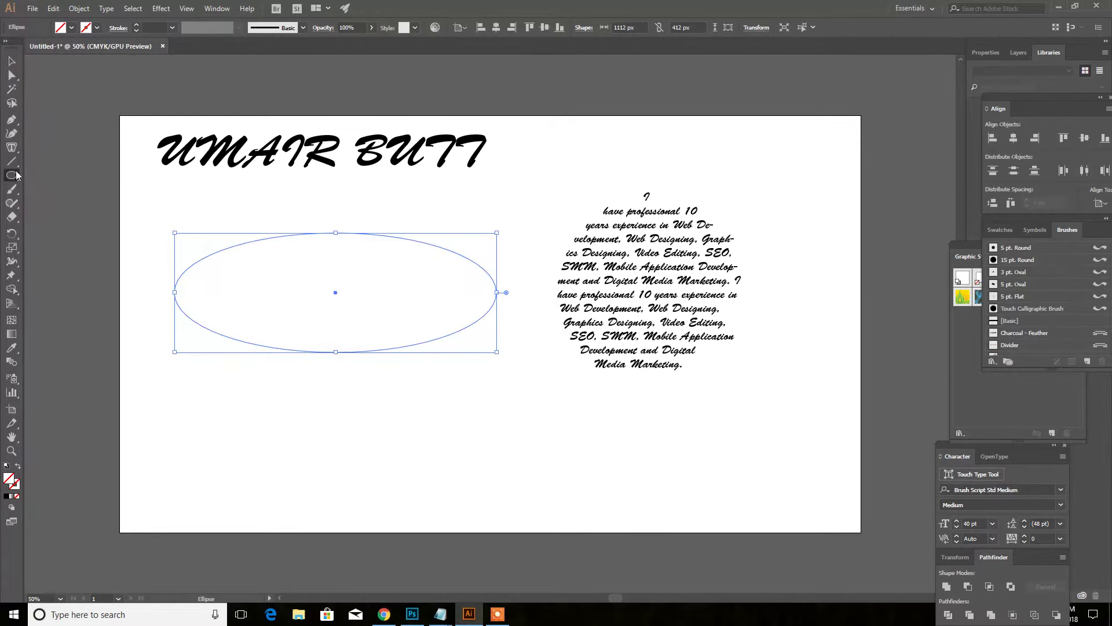
pyautogui.click(12, 147)
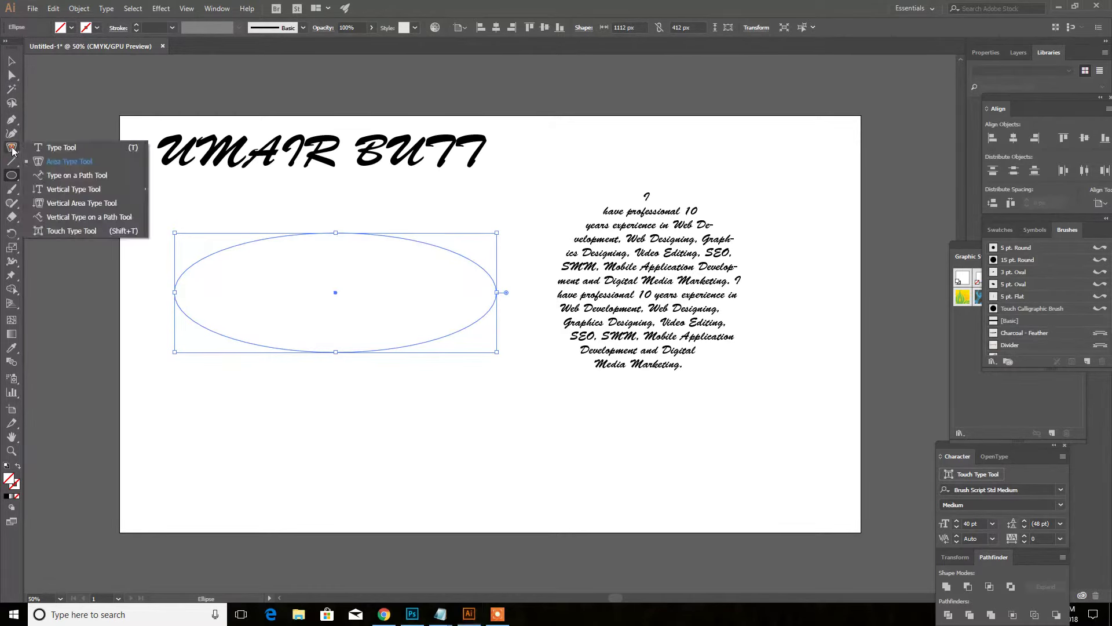
pyautogui.click(85, 176)
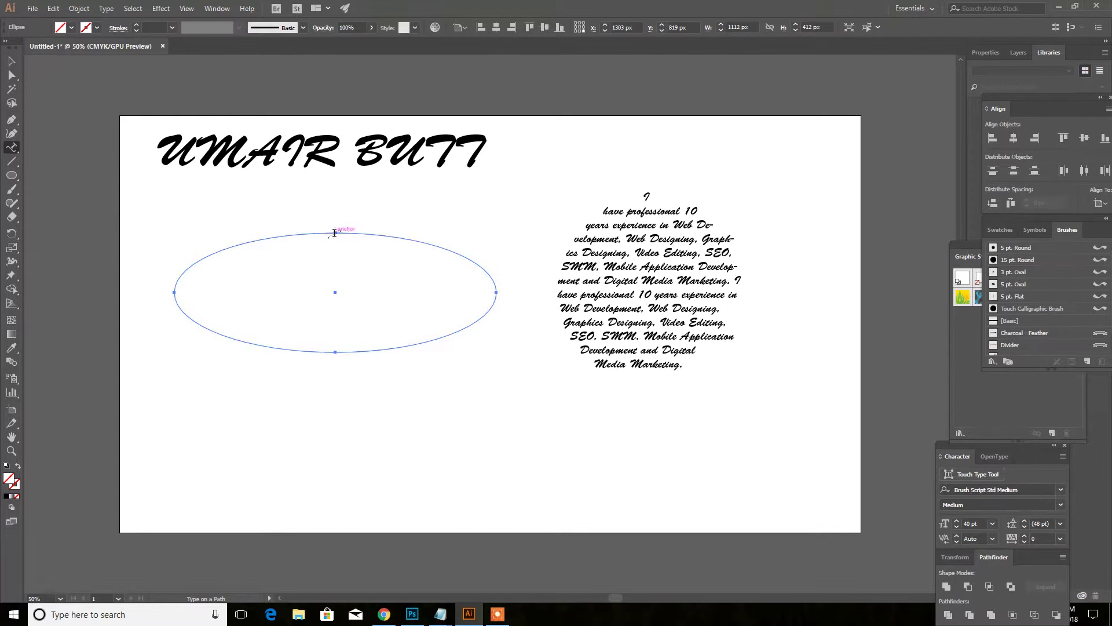
# - Run the Dubai institute and experience sentence along the ellipse's outline
pyautogui.click(335, 233)
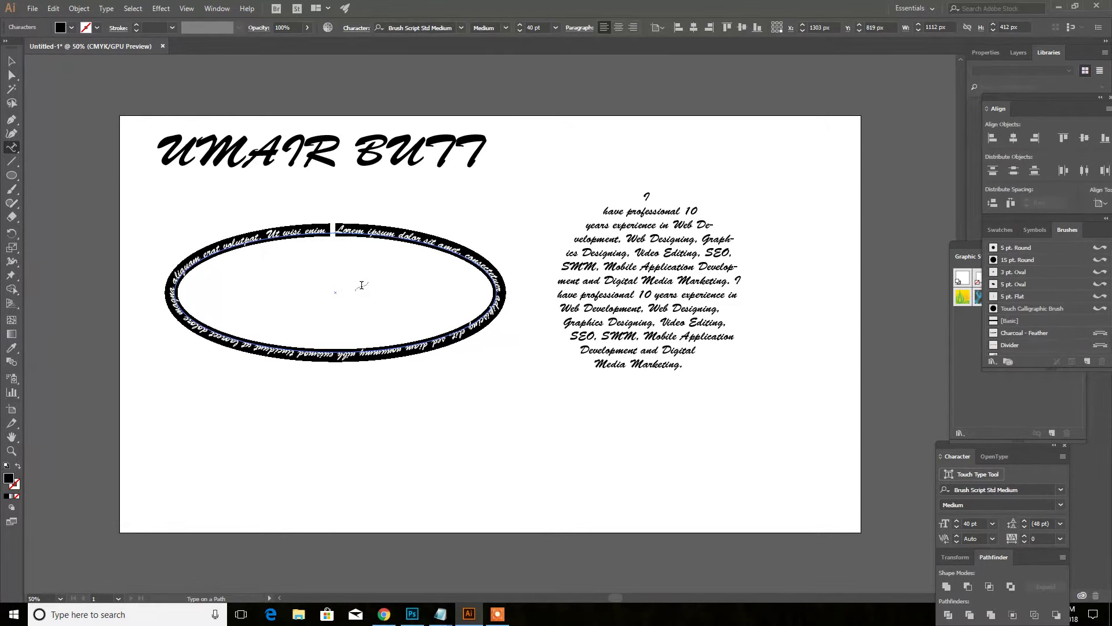
pyautogui.write('mcte dubai educational institute is one of the leading inst')
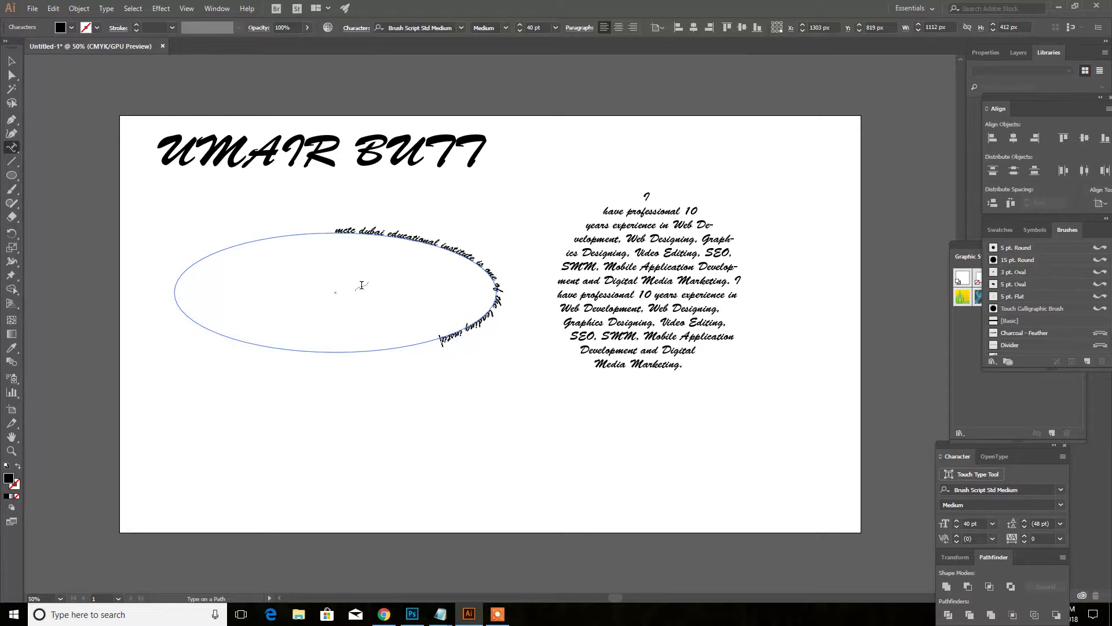
pyautogui.write(' in Dubai.')
pyautogui.press('Escape')
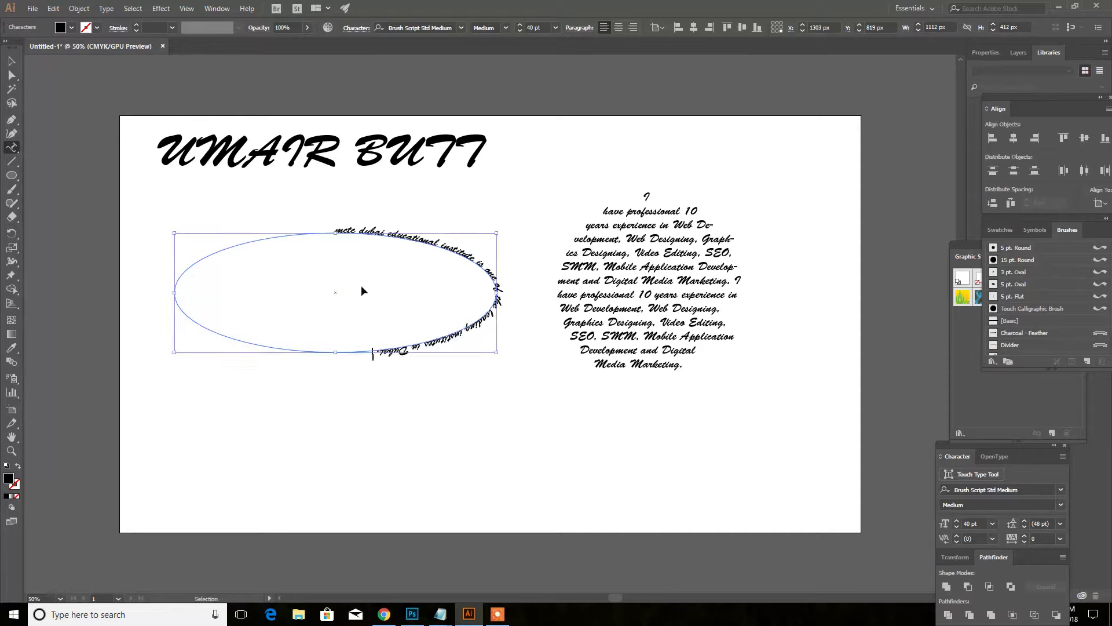
pyautogui.hotkey('ctrl', 'v')
# - Move the ellipse path text higher on the artboard
pyautogui.click(11, 61)
pyautogui.click(394, 446)
pyautogui.moveTo(407, 234)
pyautogui.mouseDown()
pyautogui.moveTo(419, 210)
pyautogui.moveTo(408, 201)
pyautogui.mouseUp()
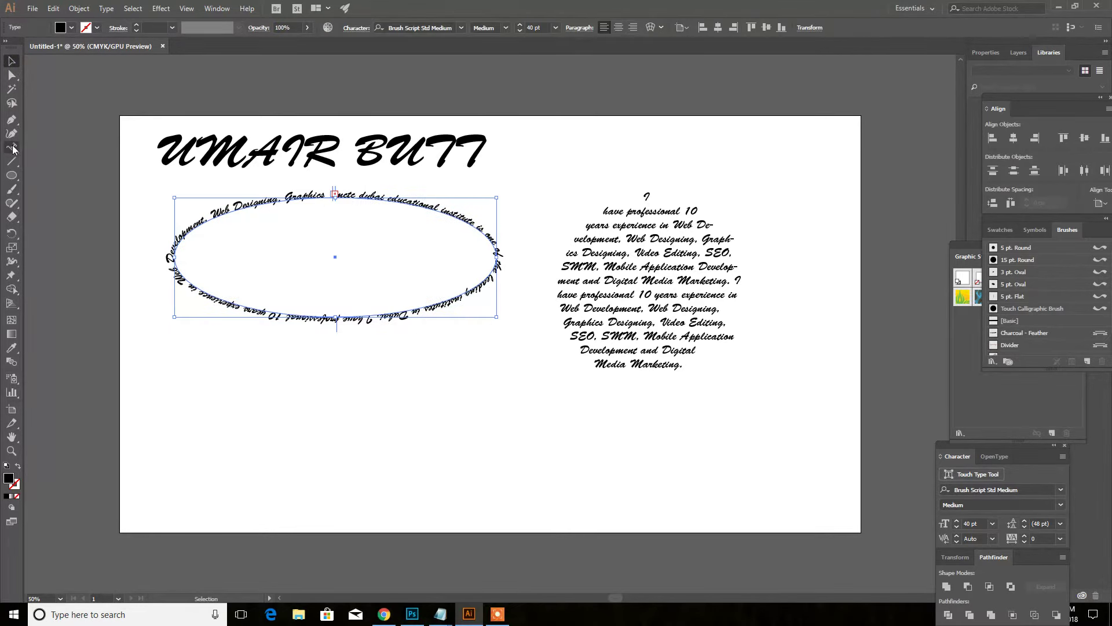
pyautogui.moveTo(13, 149); pyautogui.dragTo(69, 188)
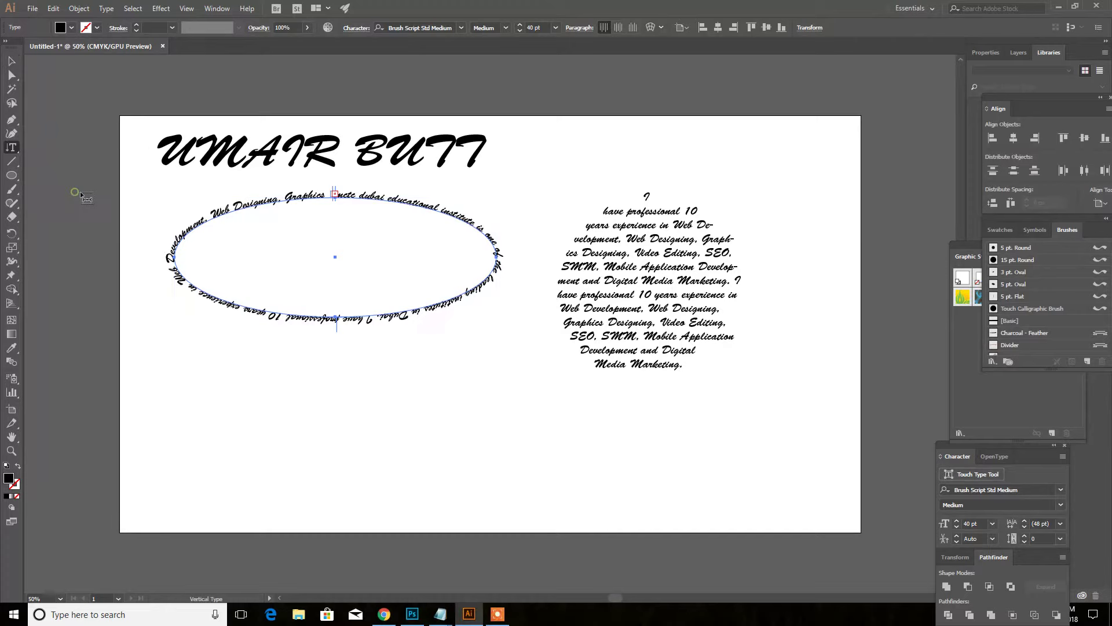
# - Add 'UMAIR BUTT' as vertical text near the artboard's right edge
pyautogui.click(805, 164)
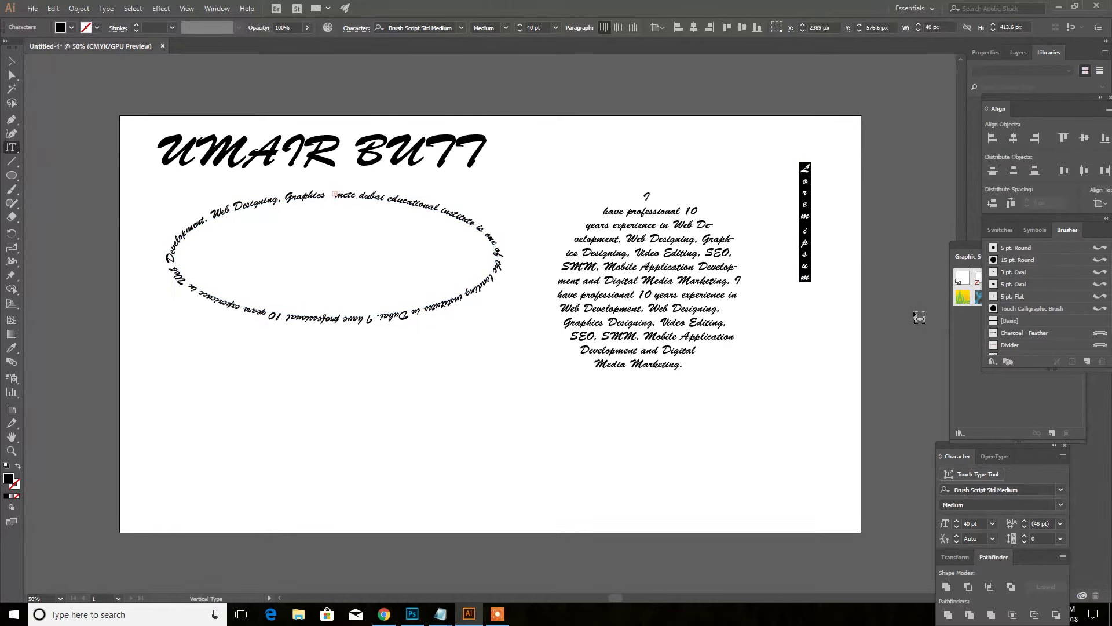
pyautogui.write('UMAIR BUTT')
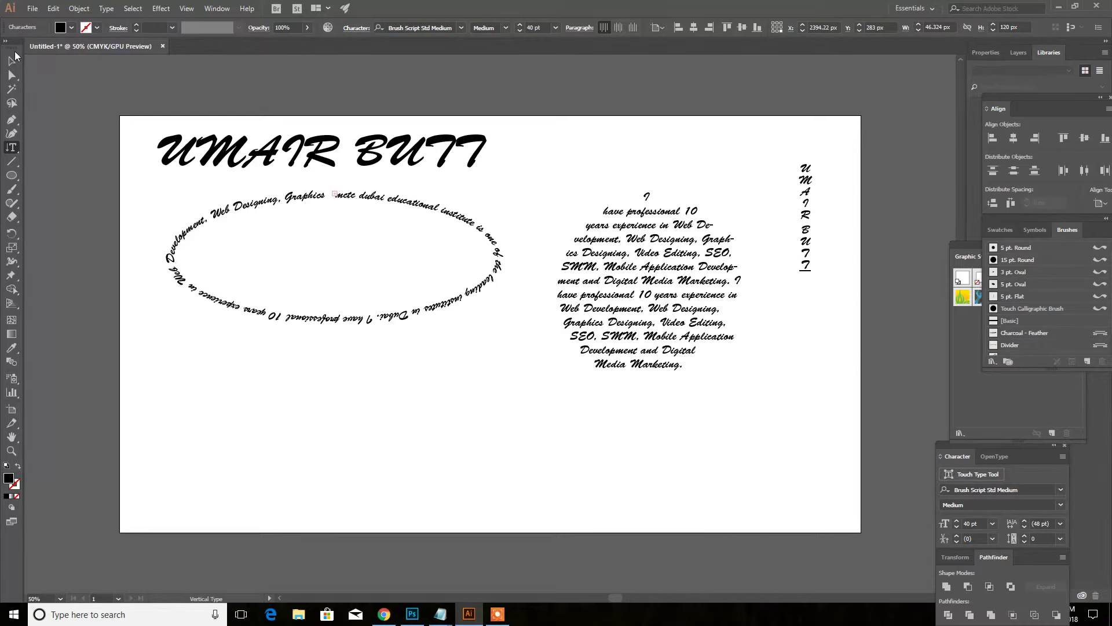
pyautogui.click(11, 61)
# - Draw an unfilled circle of about 508 px in the lower middle of the artboard
pyautogui.moveTo(14, 149); pyautogui.dragTo(17, 156)
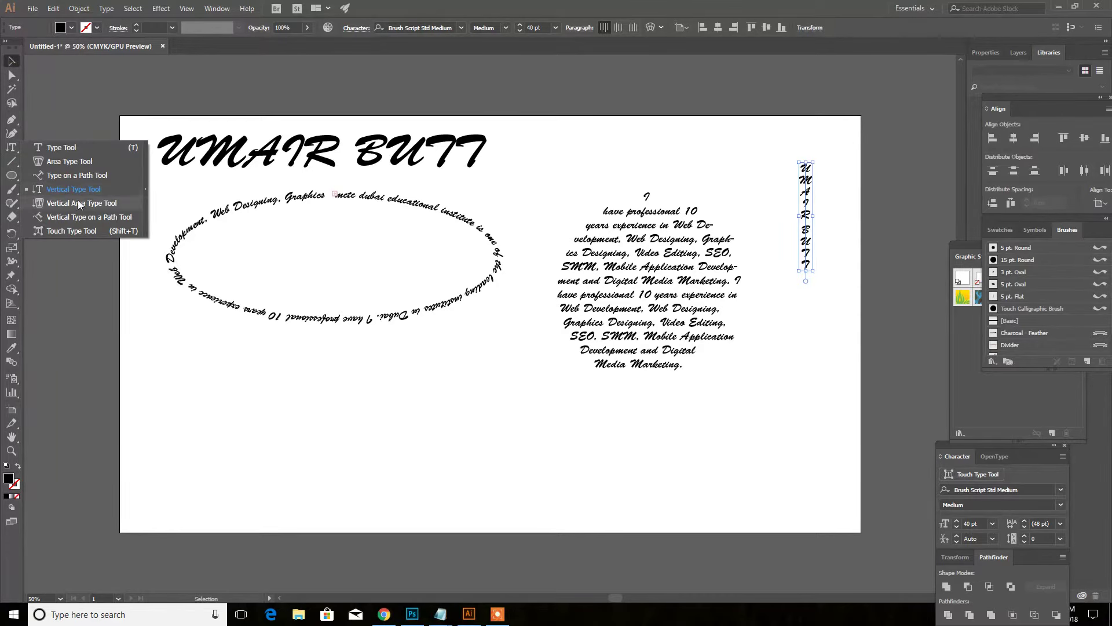
pyautogui.click(12, 175)
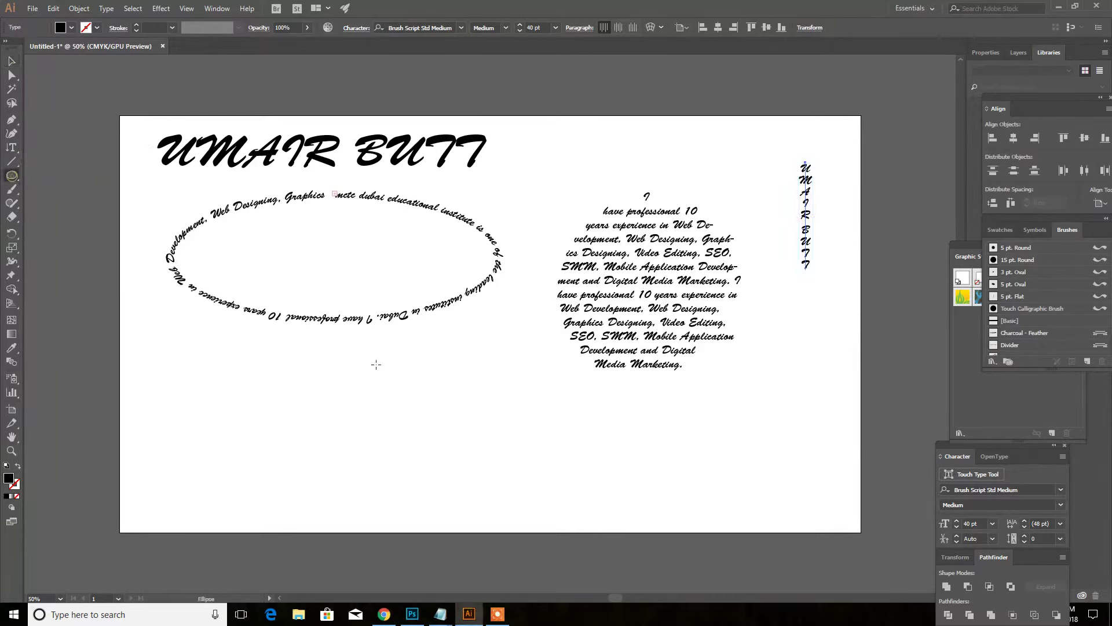
pyautogui.moveTo(435, 349); pyautogui.dragTo(581, 495)
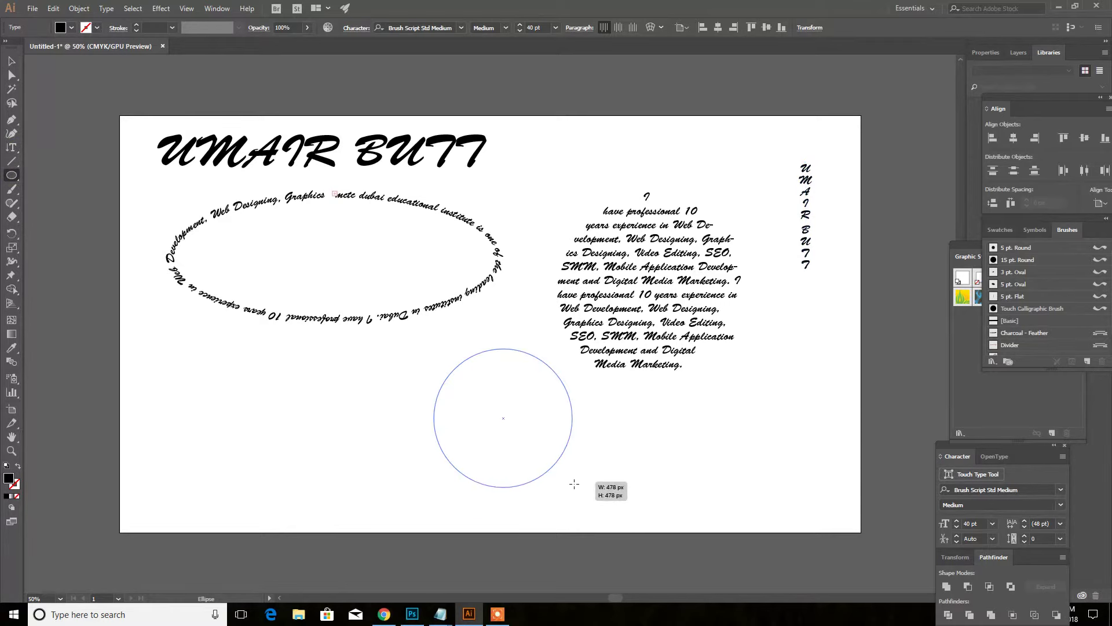
pyautogui.click(70, 27)
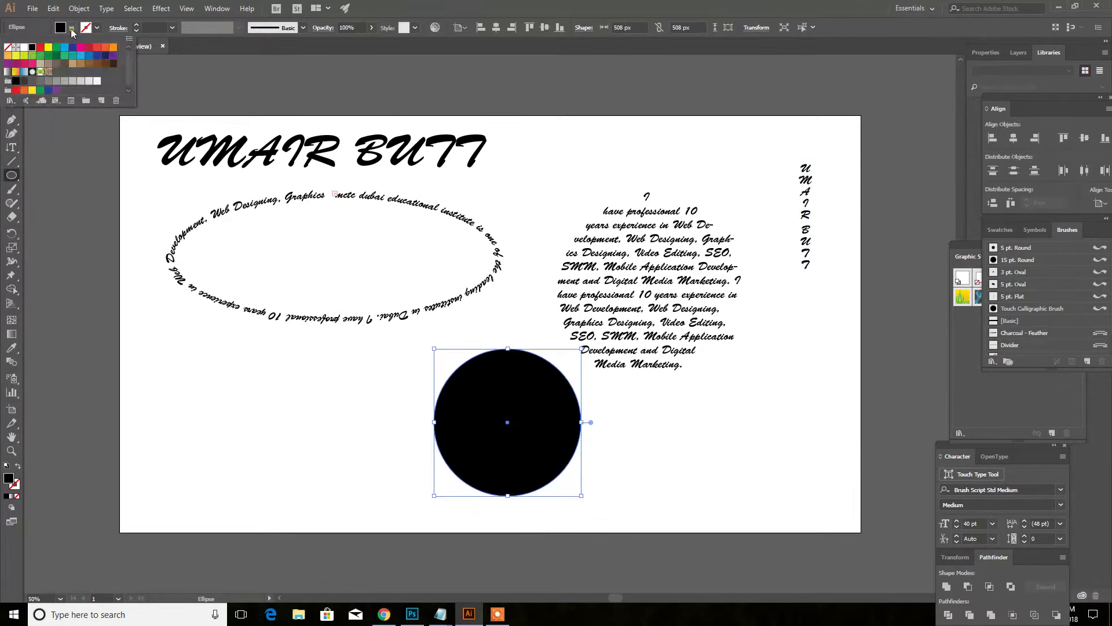
pyautogui.click(5, 51)
# - Switch to the Vertical Area Type tool
pyautogui.moveTo(12, 147); pyautogui.dragTo(96, 204)
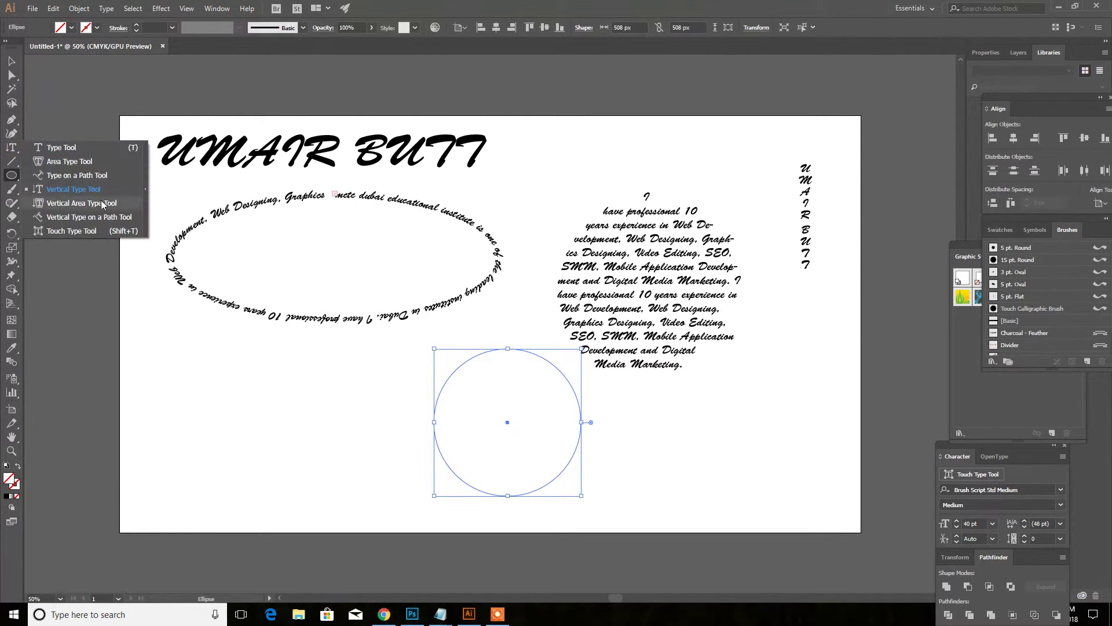
# - Fill the circle with vertical placeholder text and move it to the lower right
pyautogui.click(510, 350)
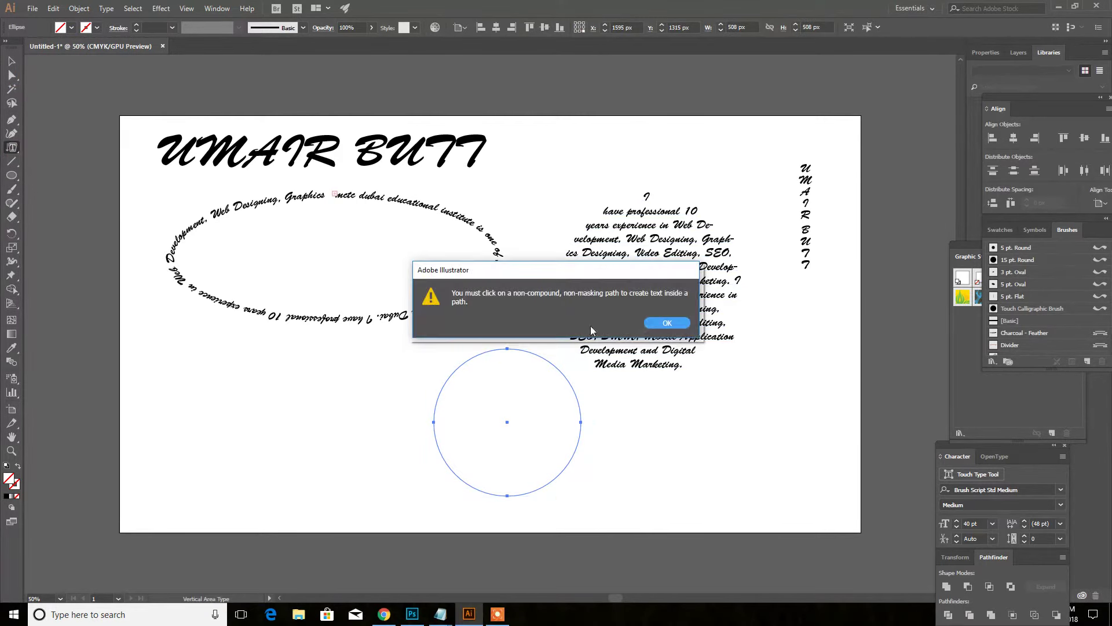
pyautogui.press('Return')
pyautogui.click(500, 351)
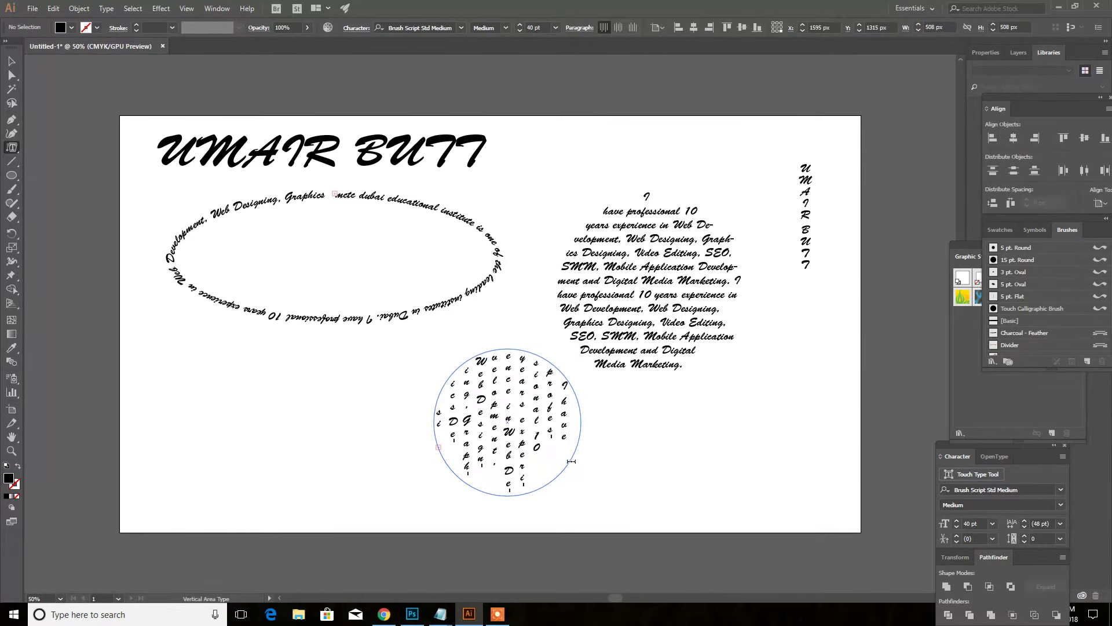
pyautogui.press('Escape')
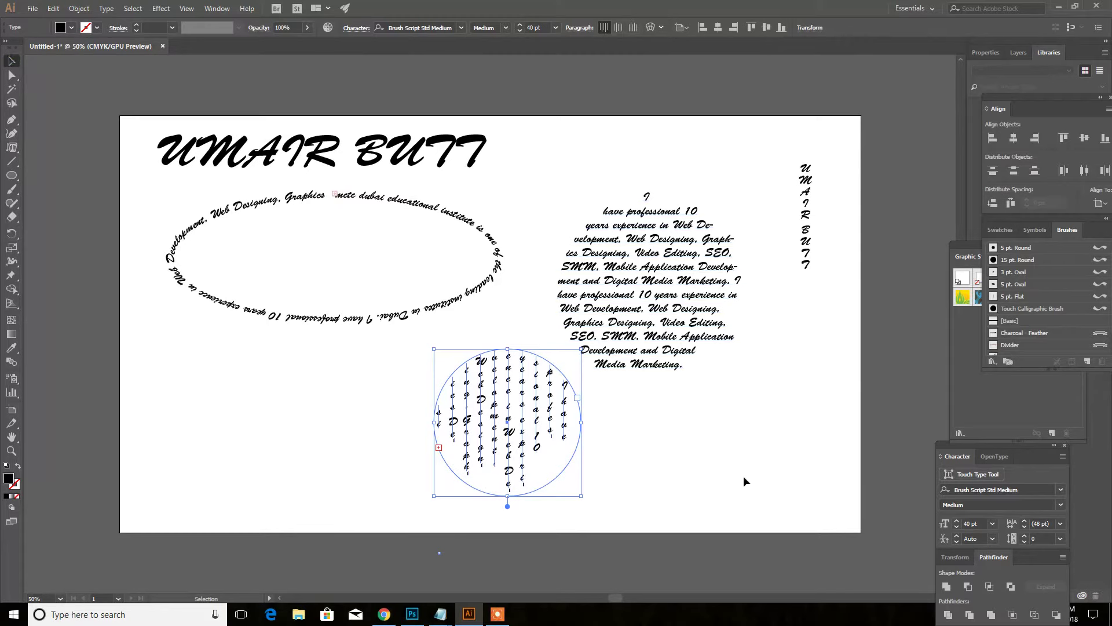
pyautogui.moveTo(540, 449); pyautogui.dragTo(794, 467)
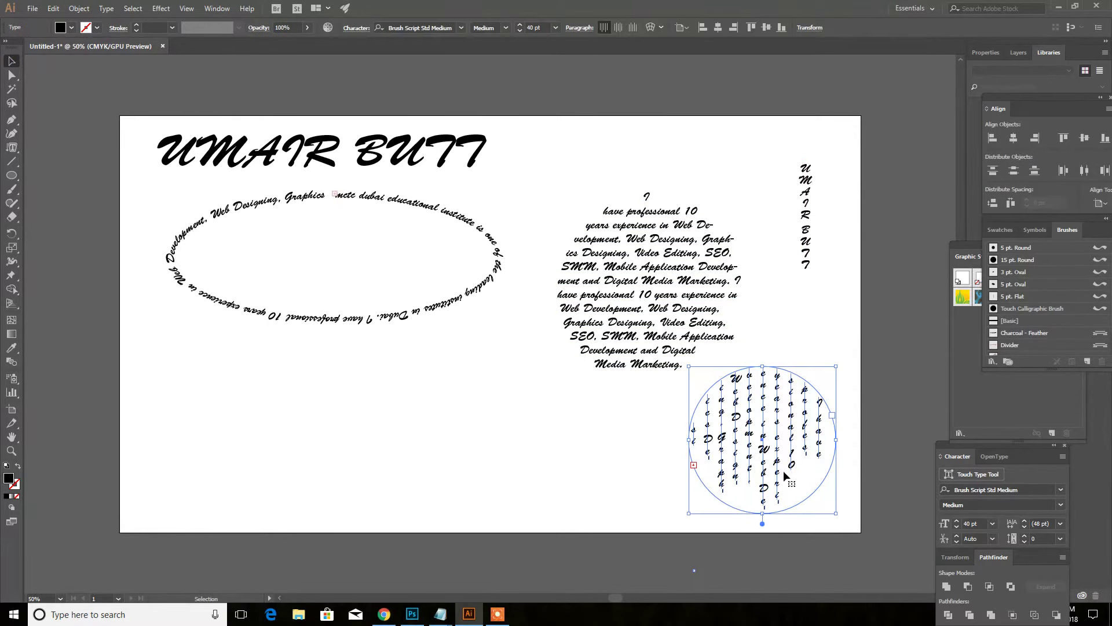
pyautogui.click(817, 465)
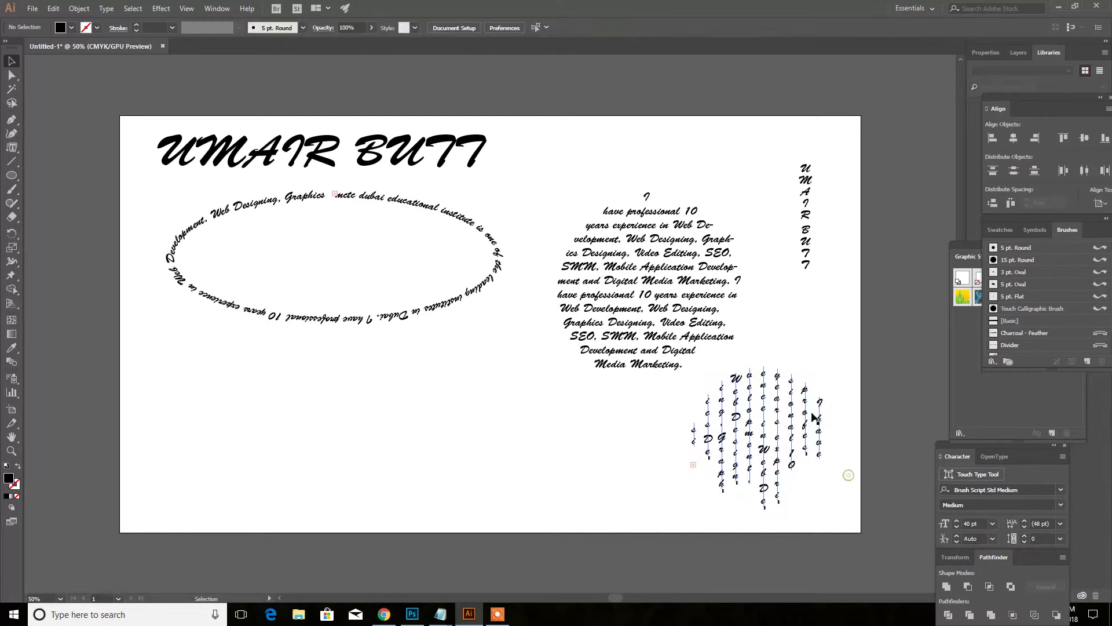
# - Replace the placeholder with 'MCTC DUBAI EDUCATIONAL INSTITUTE IS ONE OF THE LEADING INSTITUTES IN DUBAI'
pyautogui.doubleClick(824, 451)
pyautogui.hotkey('ctrl', 'a')
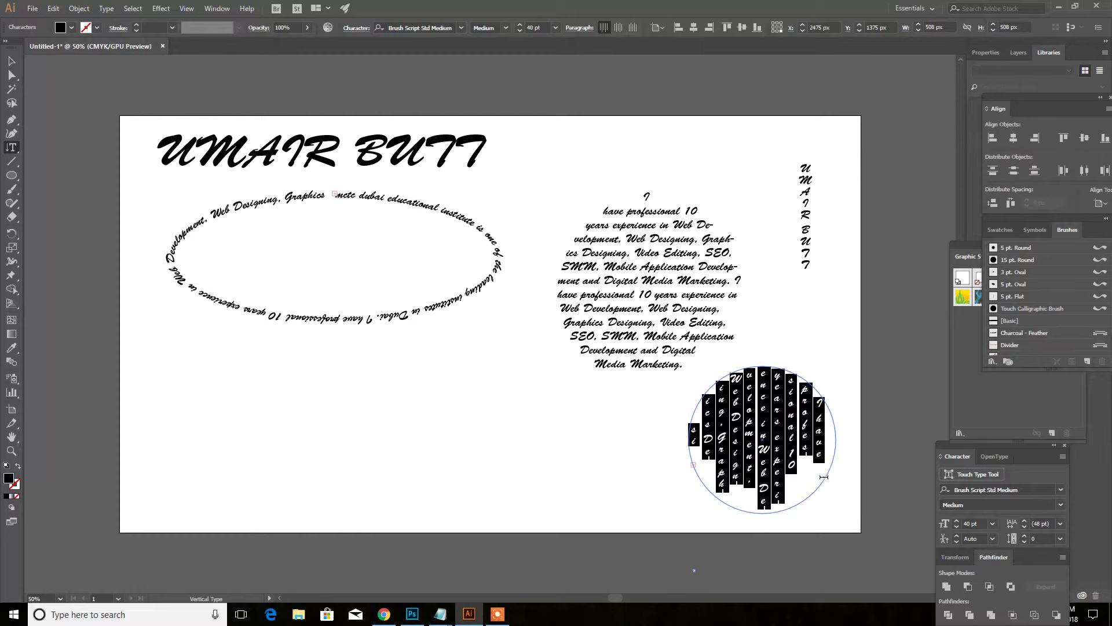
pyautogui.write('MCTC DUBAI EDUCATIONAL INSTITUTE IS O')
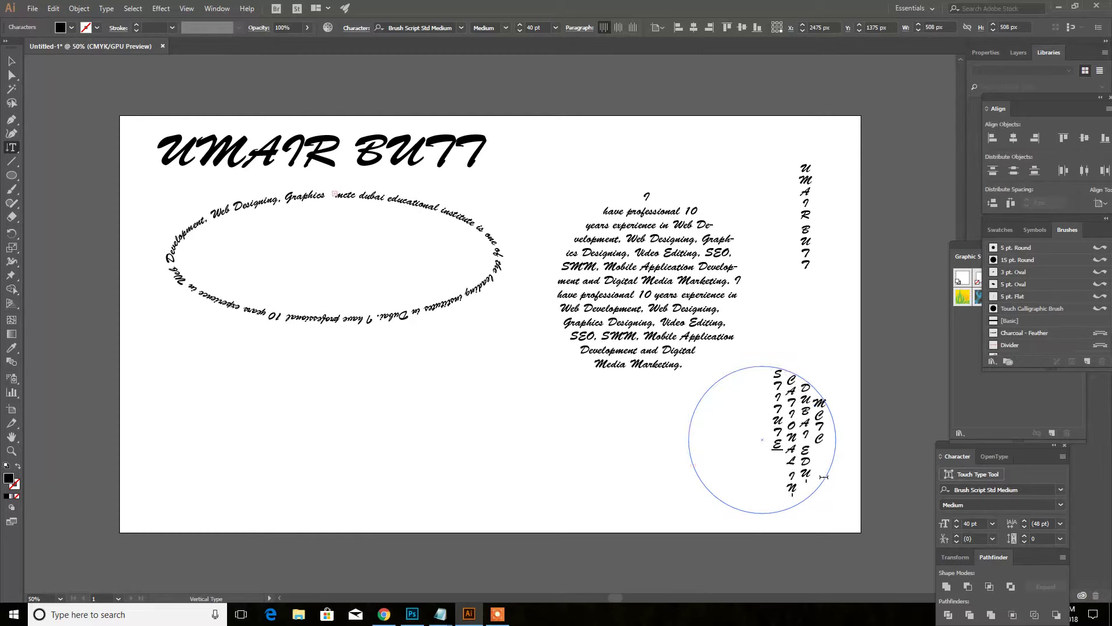
pyautogui.write('NE OF THE LEADING INSTITUTES IN DUBAI')
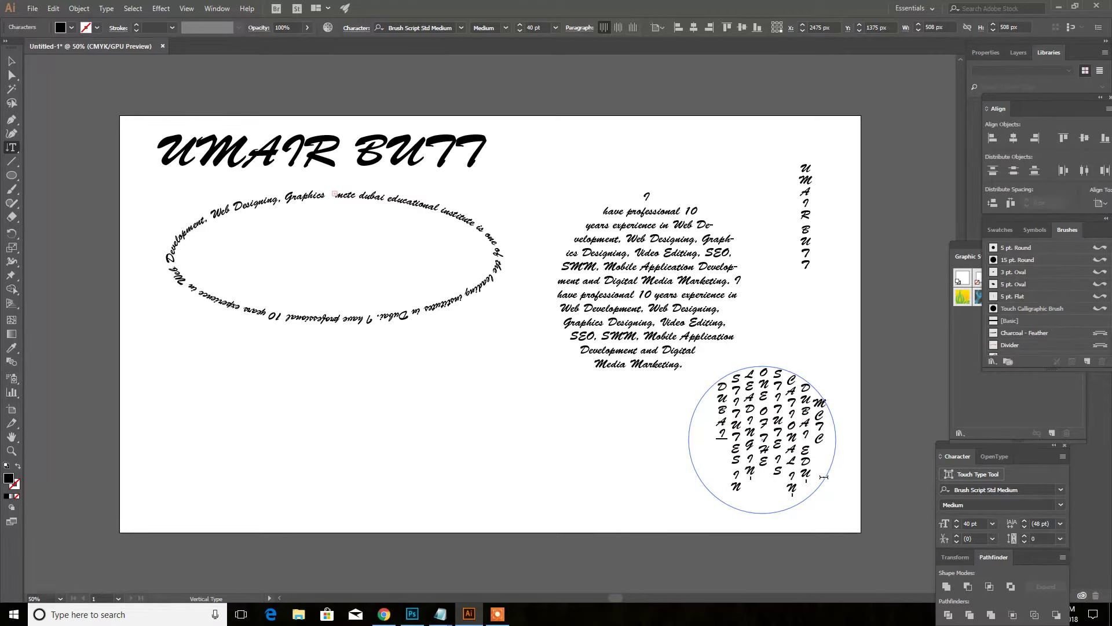
pyautogui.click(7, 60)
pyautogui.click(12, 147)
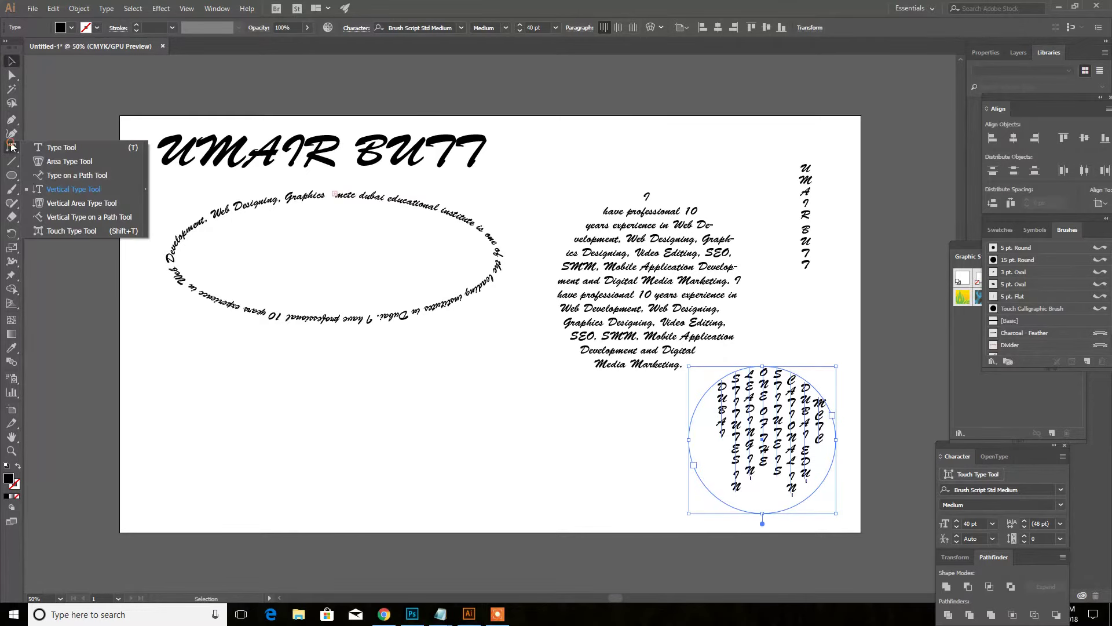
# - Draw a new unfilled circle at the lower left of the artboard
pyautogui.click(93, 204)
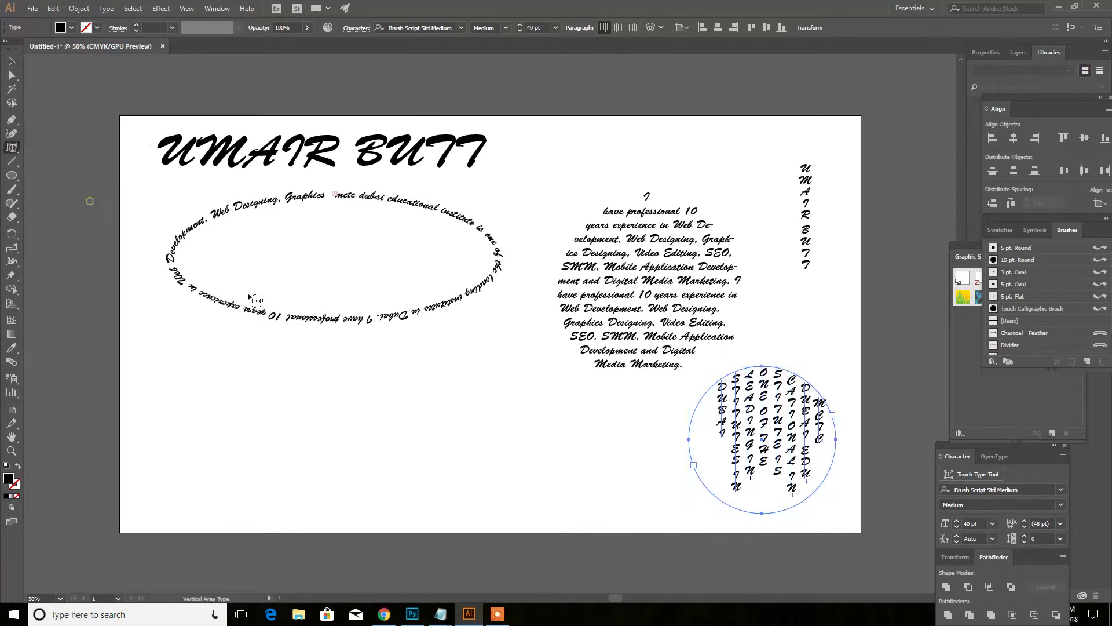
pyautogui.click(503, 615)
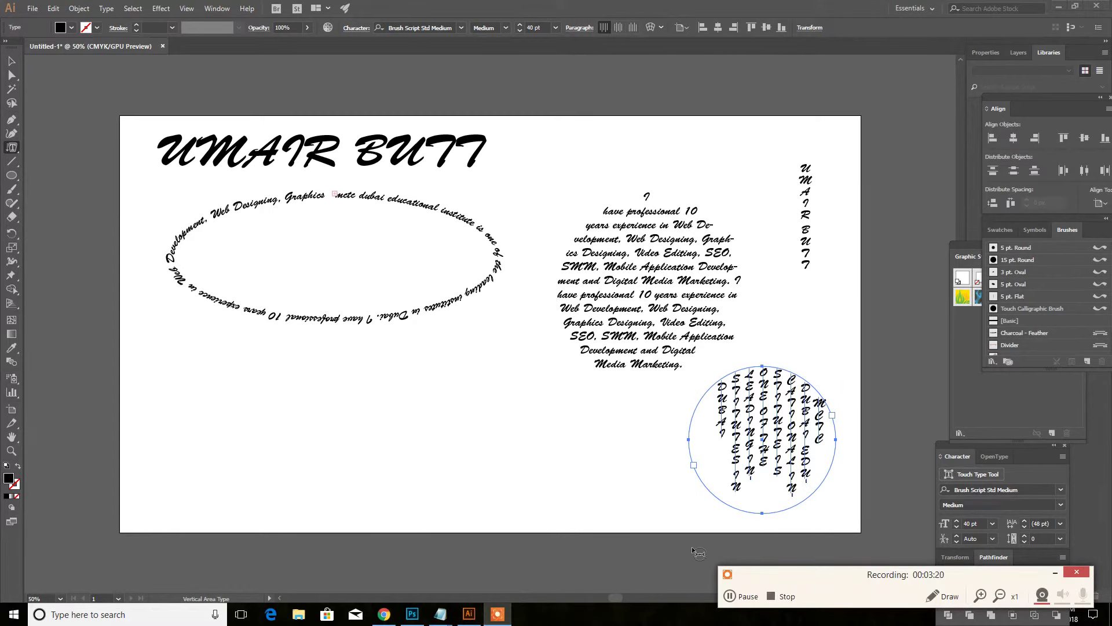
pyautogui.click(699, 552)
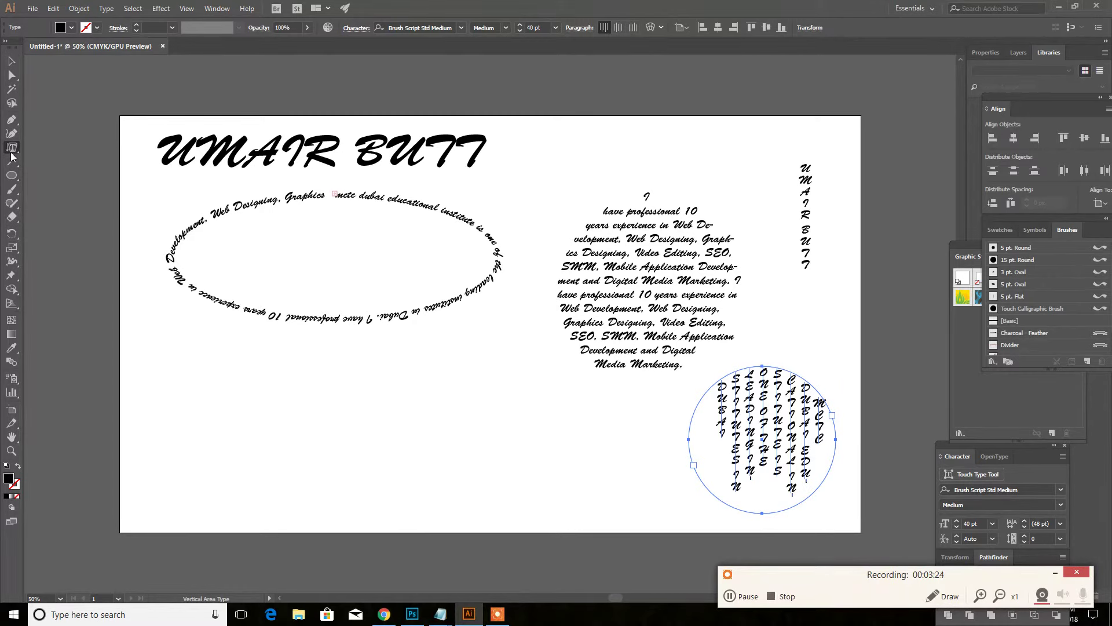
pyautogui.moveTo(12, 175); pyautogui.dragTo(58, 200)
pyautogui.moveTo(196, 379); pyautogui.dragTo(319, 503)
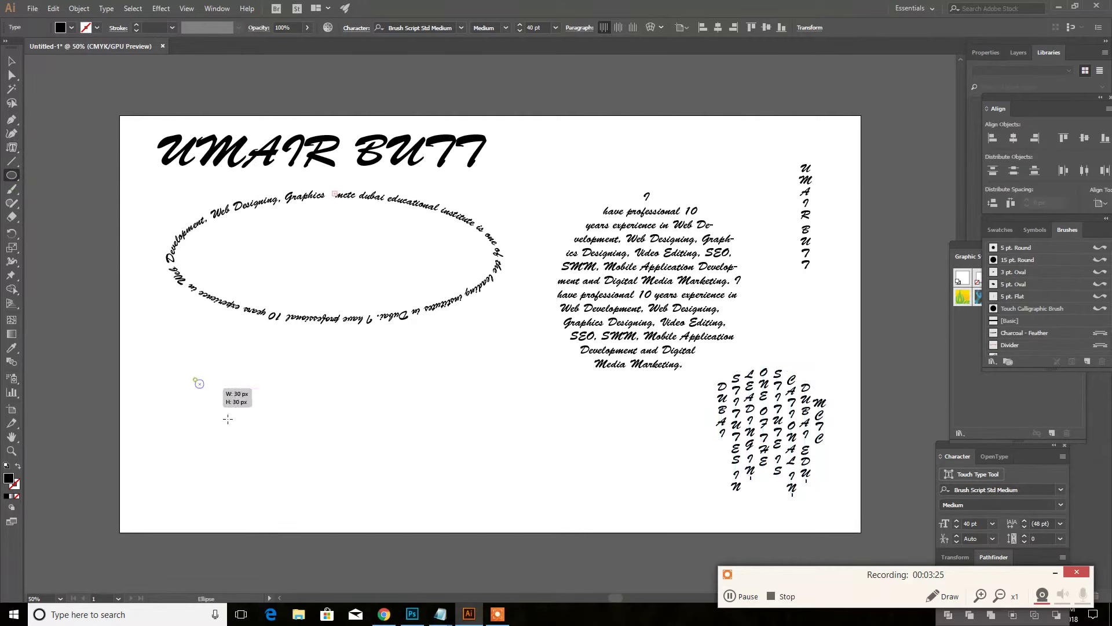
pyautogui.click(72, 28)
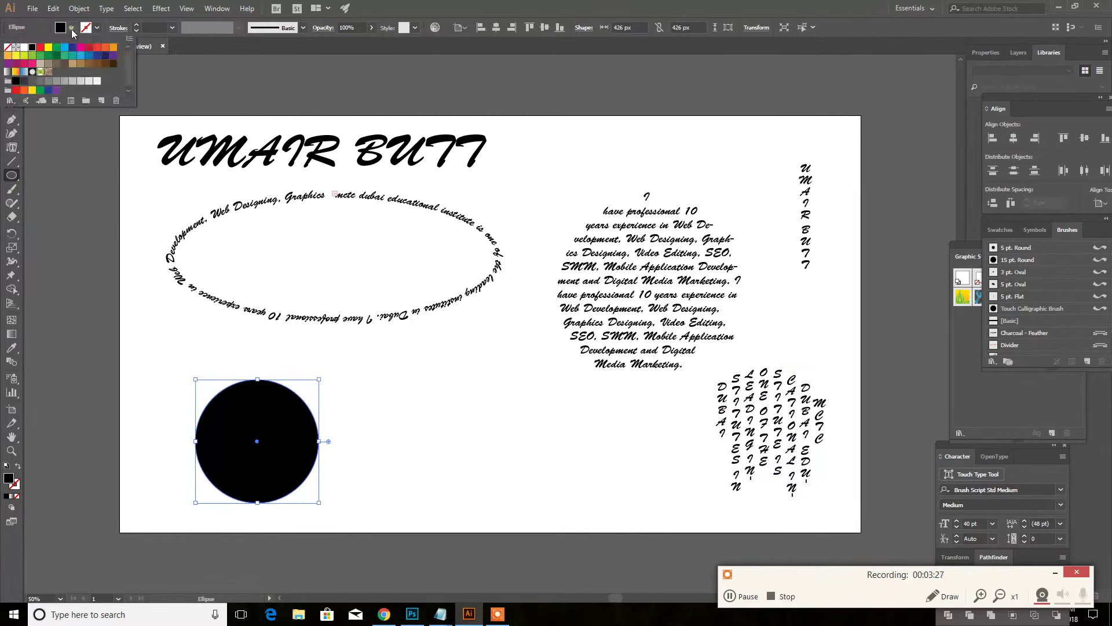
pyautogui.click(8, 47)
# - Run vertical placeholder text around the new circle's outline instead of filling it
pyautogui.moveTo(14, 182); pyautogui.dragTo(90, 202)
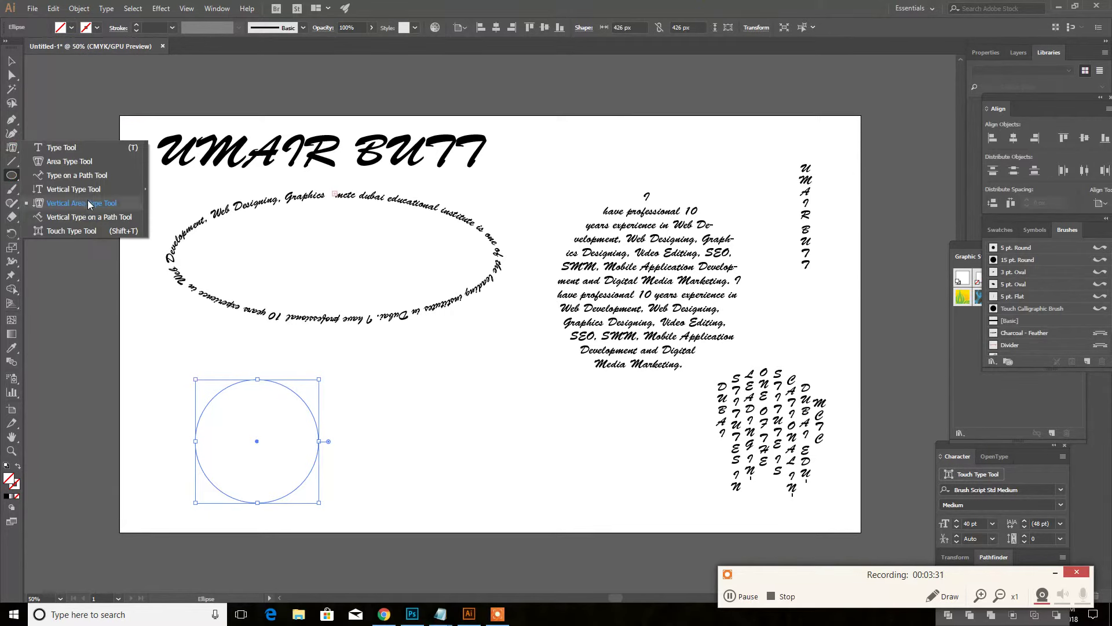
pyautogui.click(89, 203)
pyautogui.click(259, 382)
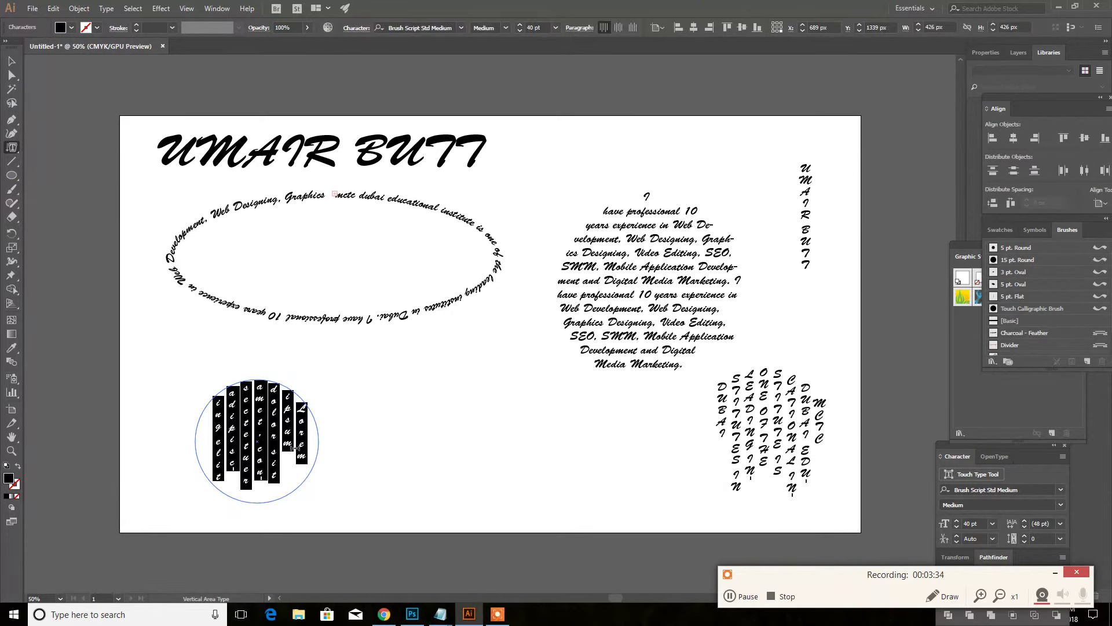
pyautogui.hotkey('ctrl', 'z')
pyautogui.moveTo(11, 147); pyautogui.dragTo(87, 218)
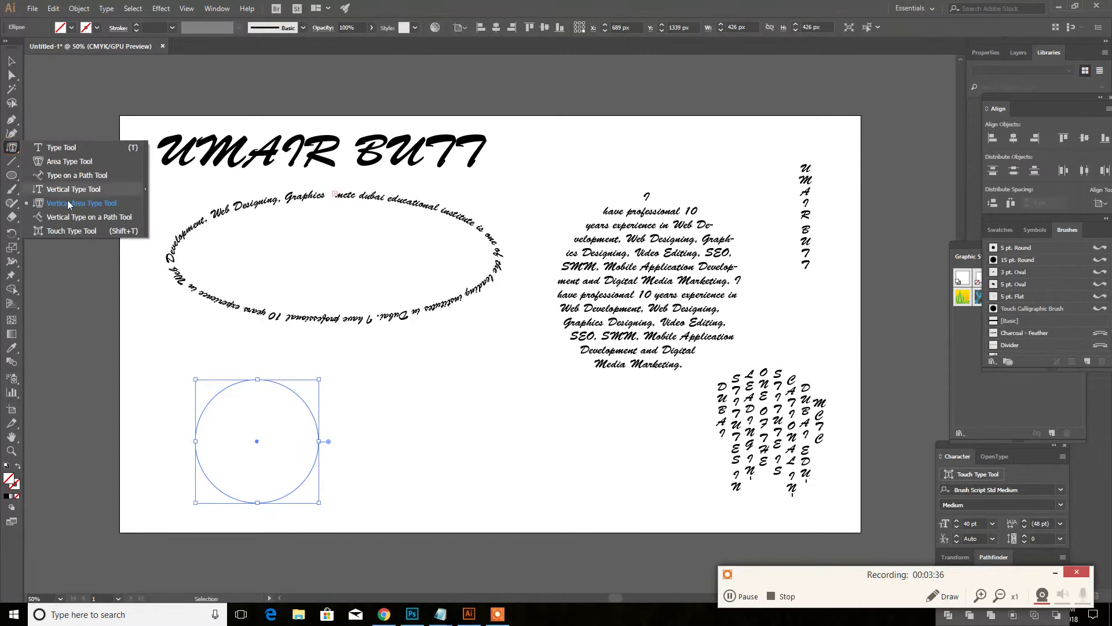
pyautogui.click(255, 379)
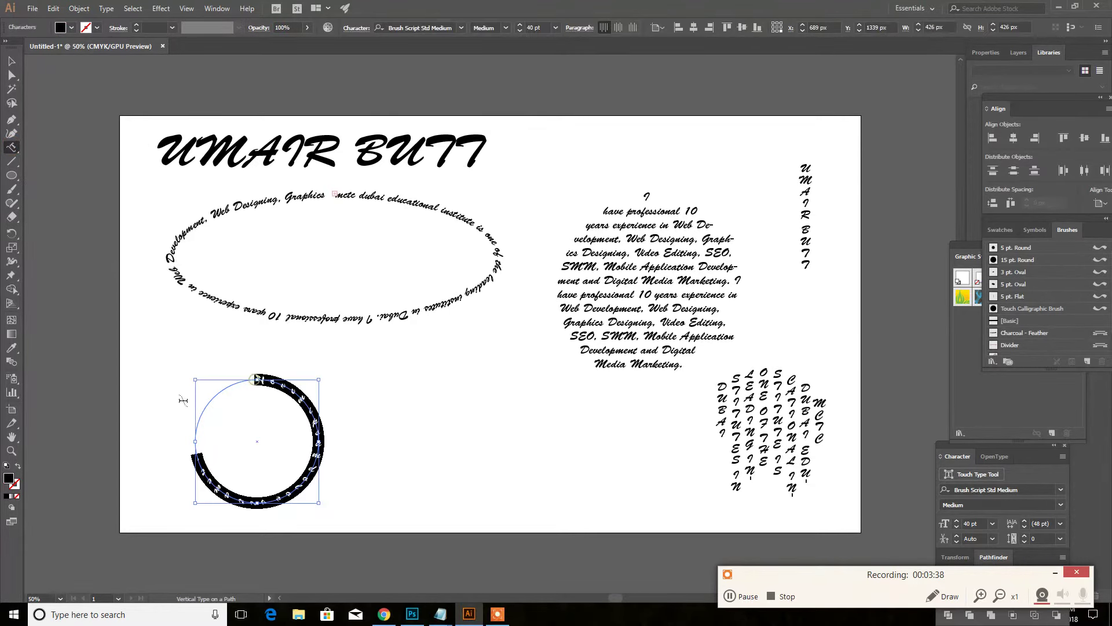
# - Move the circular path text left toward the artboard's edge
pyautogui.click(12, 61)
pyautogui.click(520, 440)
pyautogui.moveTo(313, 427); pyautogui.dragTo(227, 391)
pyautogui.moveTo(11, 147); pyautogui.dragTo(68, 233)
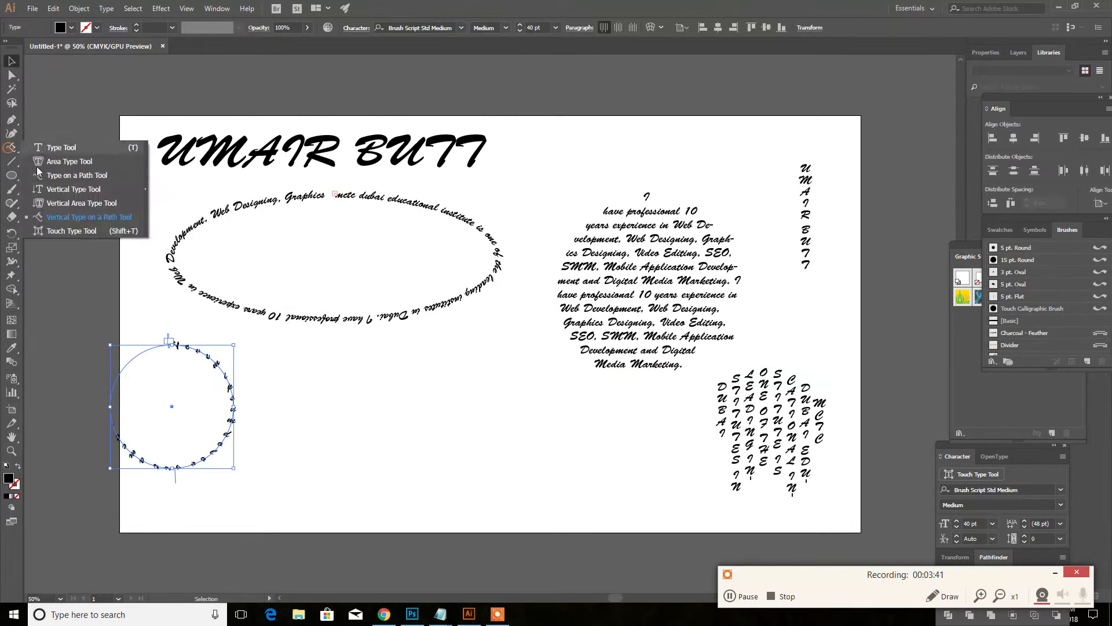
pyautogui.click(61, 147)
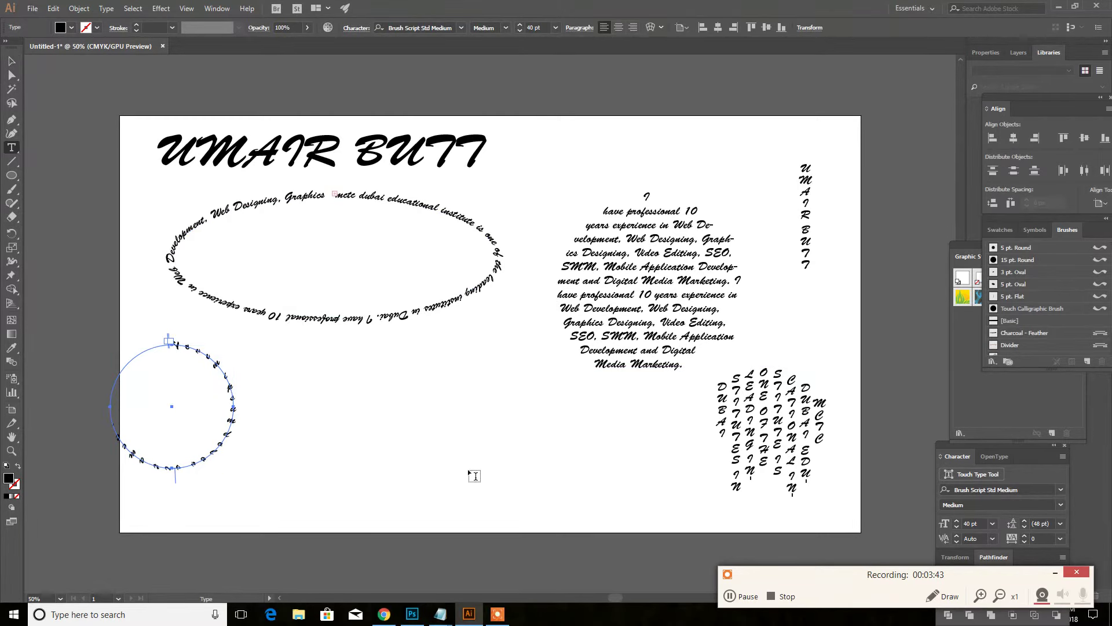
# - Type 'umair butt' below the ellipse, enlarge it, and change it to UPPERCASE
pyautogui.click(417, 458)
pyautogui.write('umair butt')
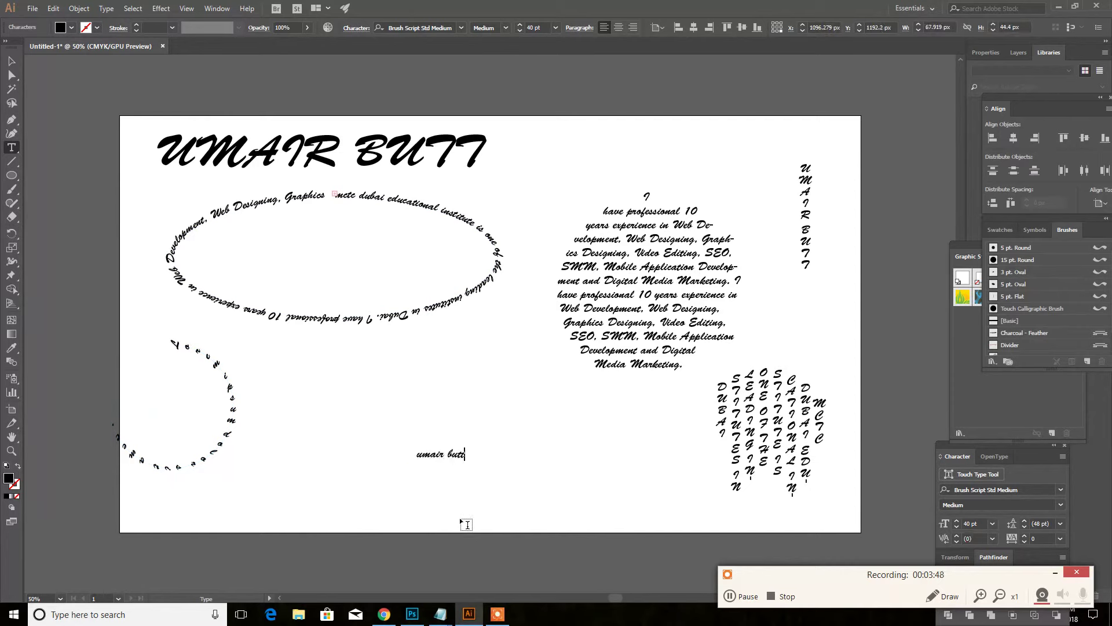
pyautogui.click(11, 61)
pyautogui.moveTo(467, 459); pyautogui.dragTo(615, 499)
pyautogui.click(107, 8)
pyautogui.moveTo(134, 187)
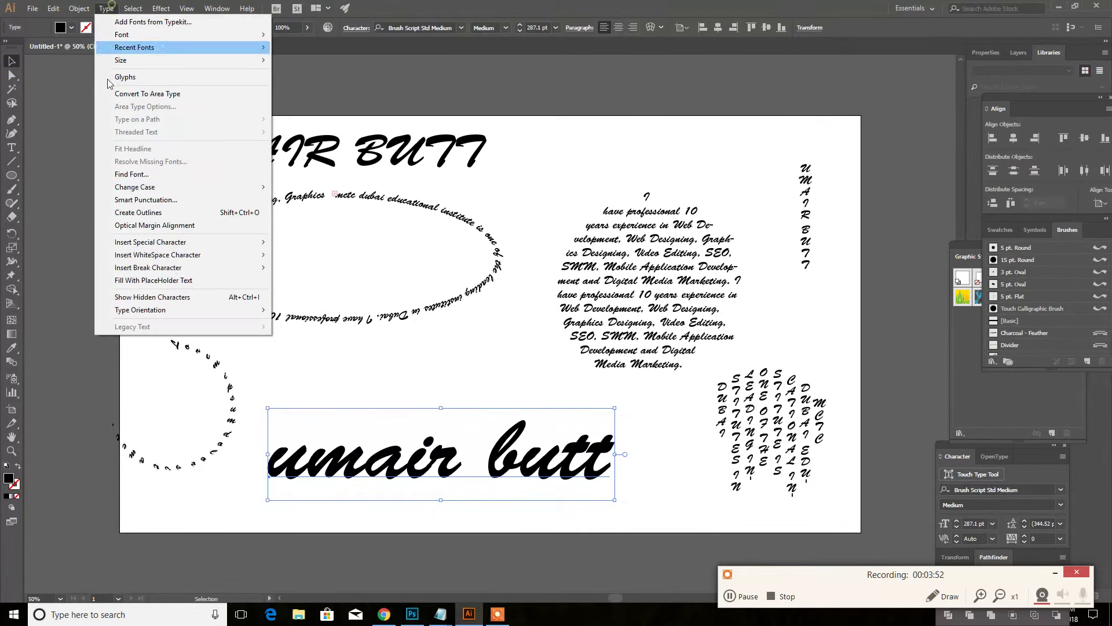
pyautogui.click(339, 188)
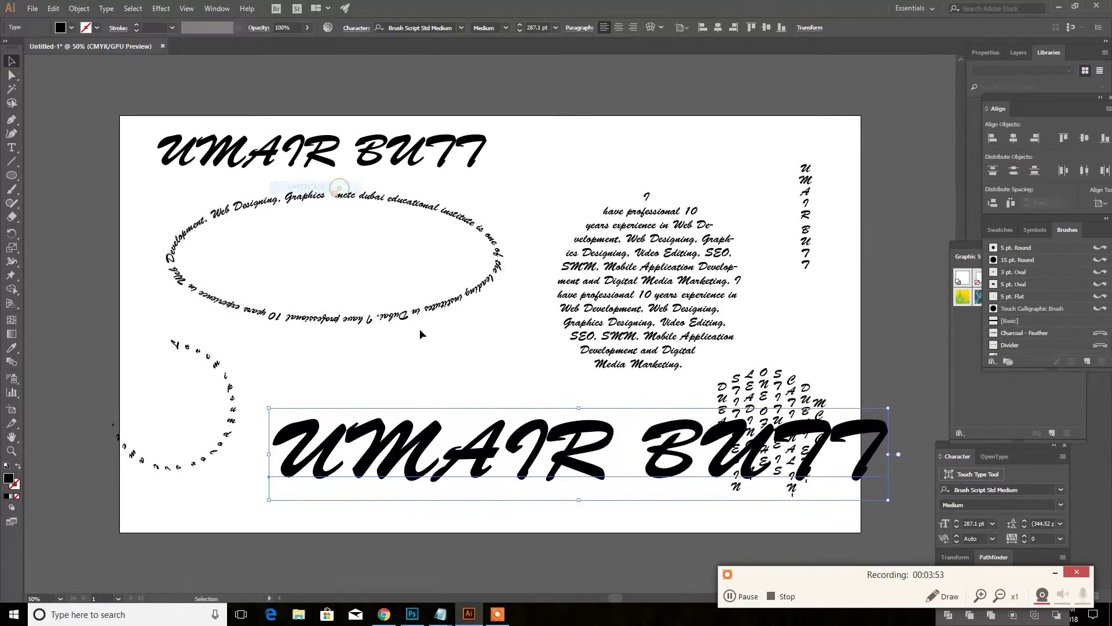
# - Set the name to Hobo Std Medium, resize it, and place it at bottom centre
pyautogui.moveTo(889, 409); pyautogui.dragTo(747, 430)
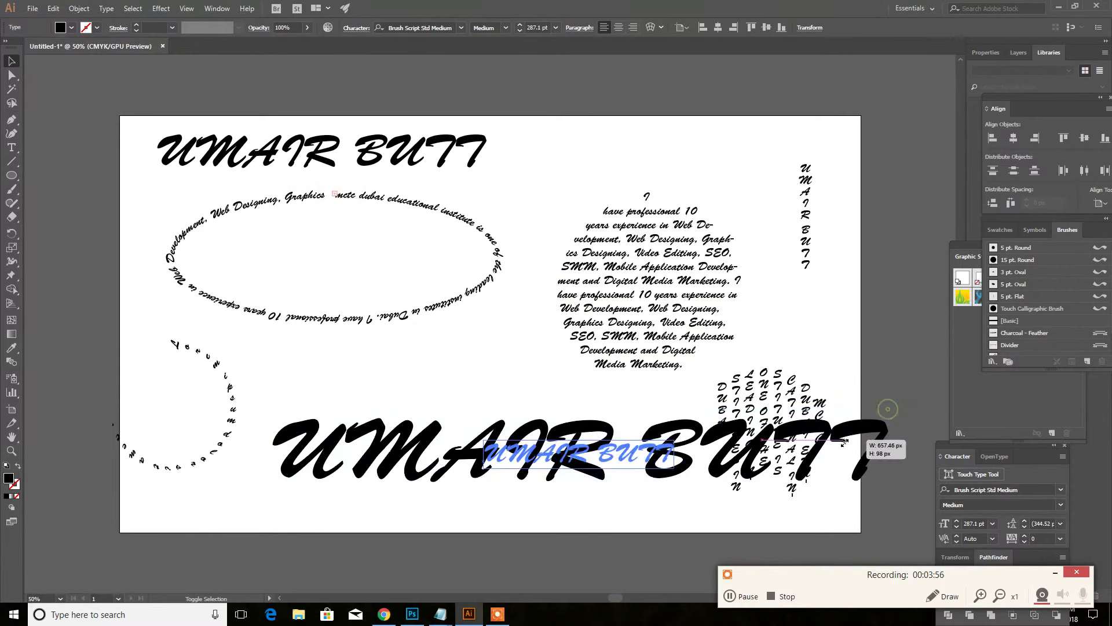
pyautogui.moveTo(571, 457); pyautogui.dragTo(451, 453)
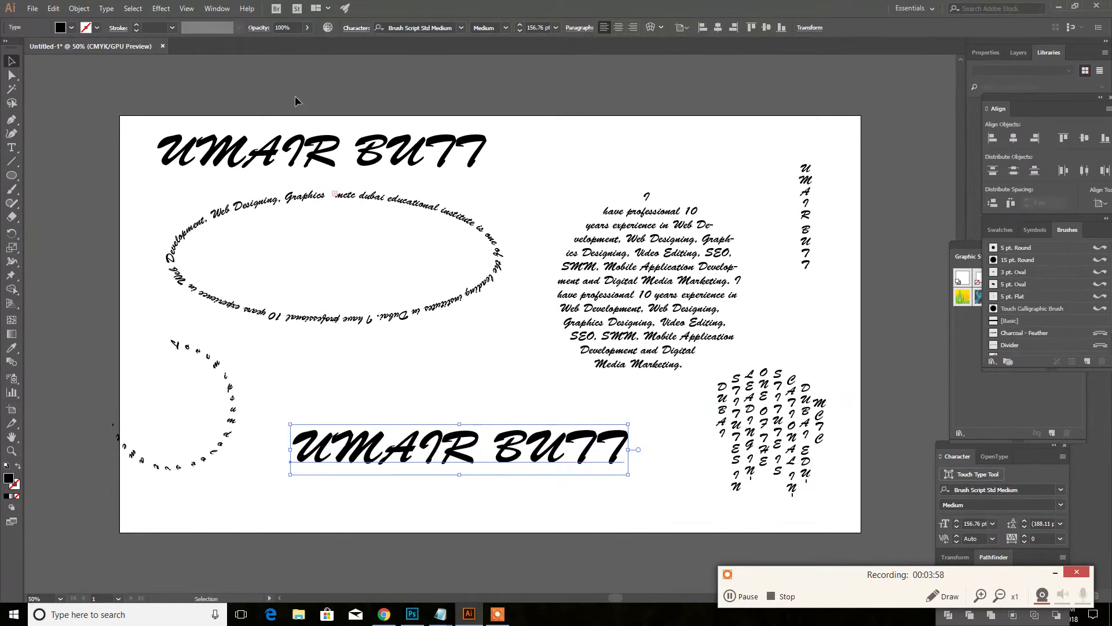
pyautogui.click(461, 27)
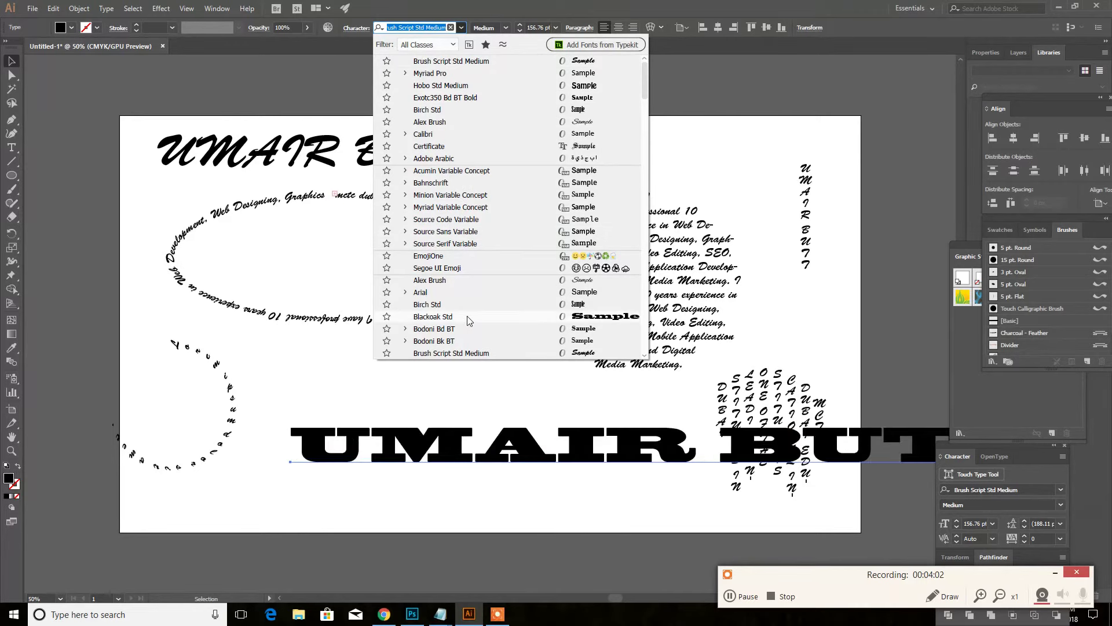
pyautogui.click(462, 86)
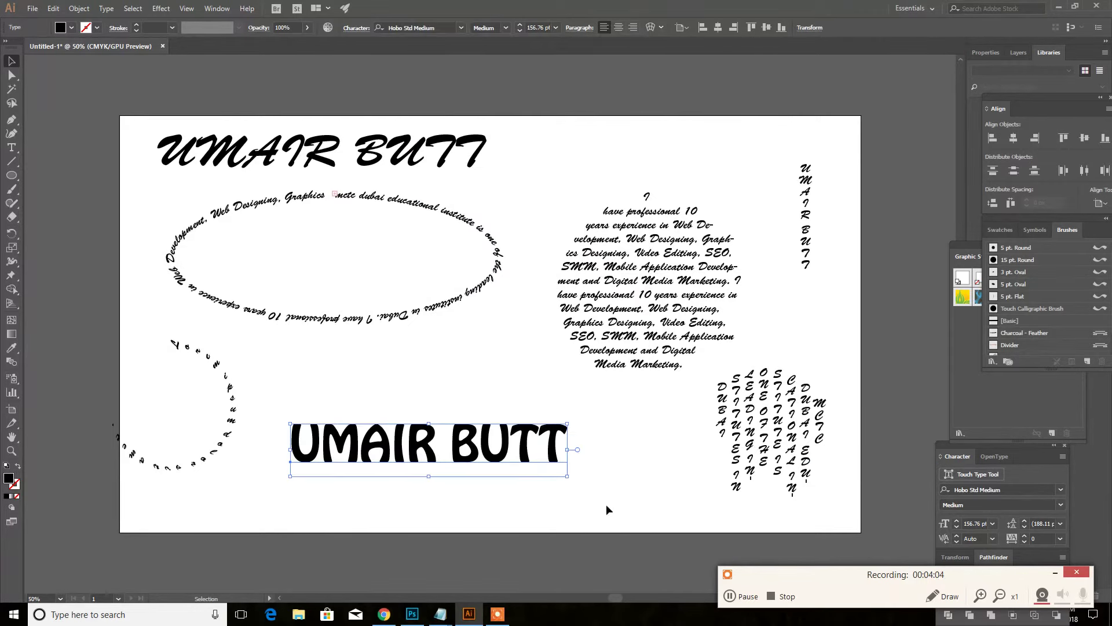
pyautogui.moveTo(569, 477); pyautogui.dragTo(619, 486)
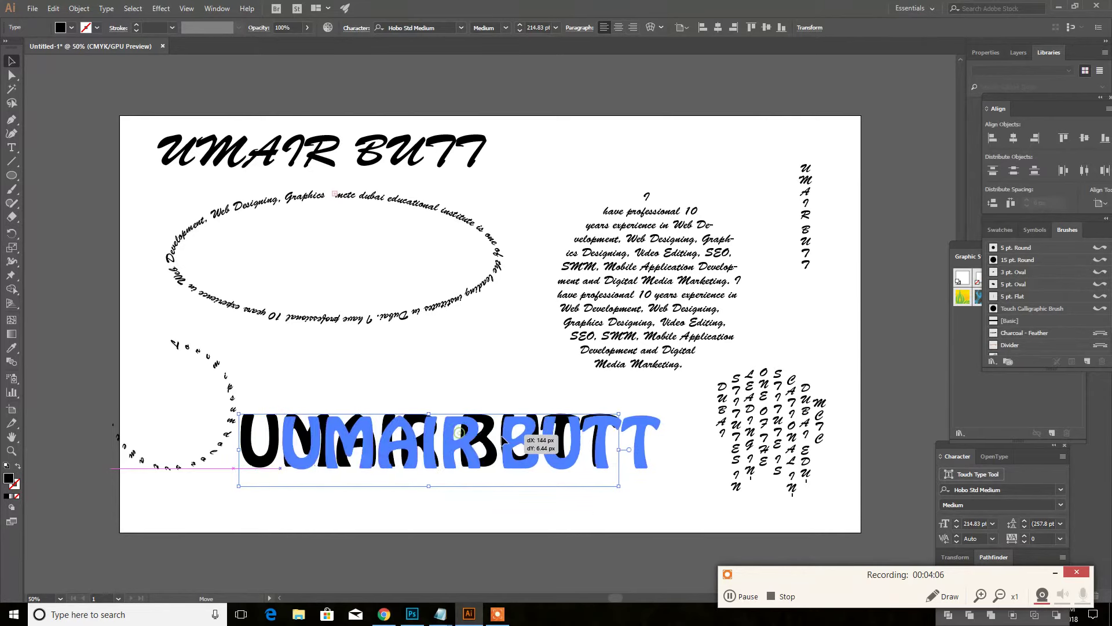
pyautogui.moveTo(446, 476); pyautogui.dragTo(492, 477)
# - With the Touch Type Tool, enlarge the M and shrink the R in UMAIR
pyautogui.moveTo(11, 148); pyautogui.dragTo(69, 237)
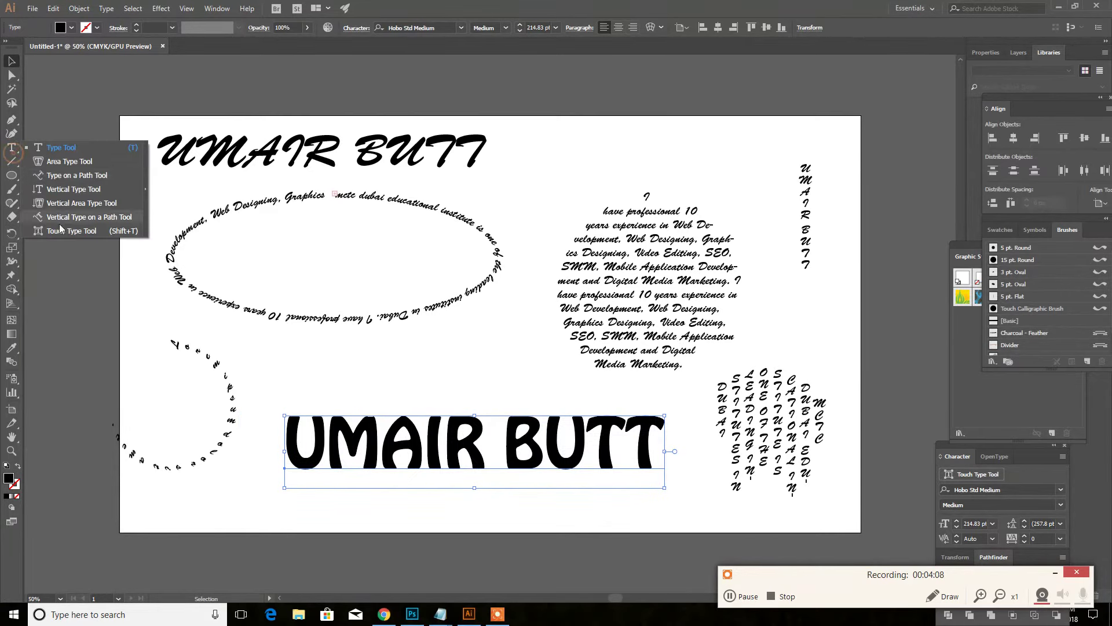
pyautogui.click(377, 452)
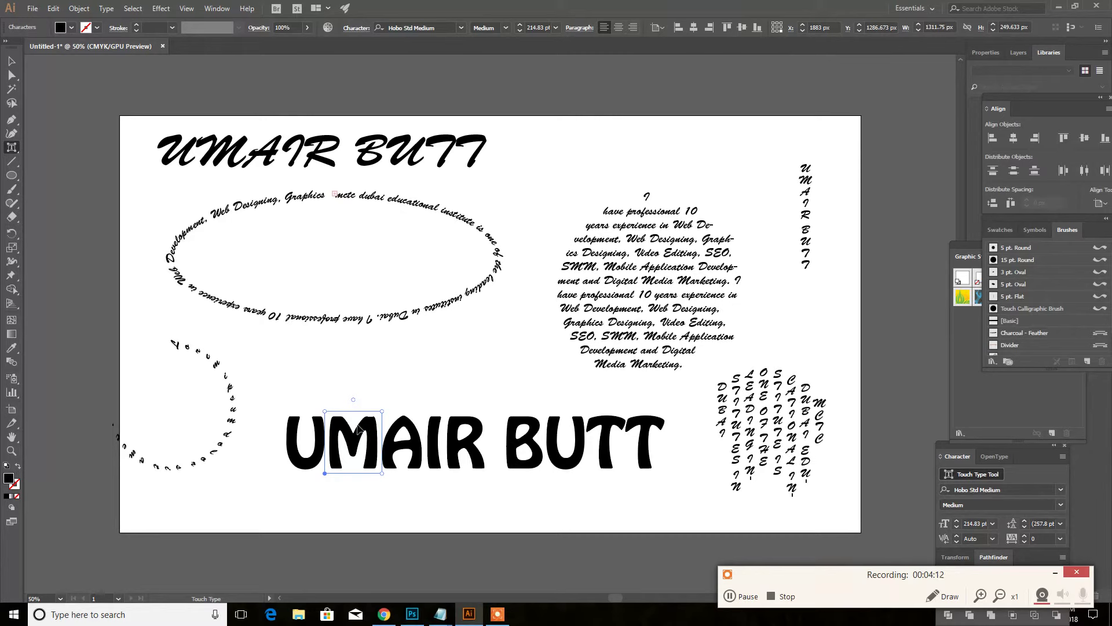
pyautogui.moveTo(381, 410); pyautogui.dragTo(404, 389)
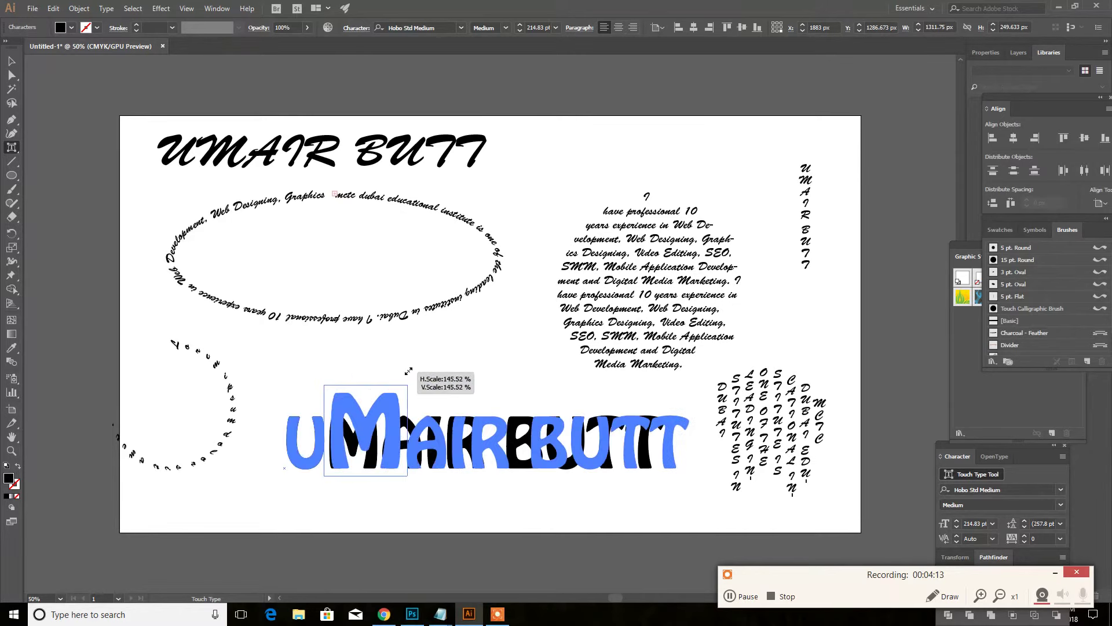
pyautogui.click(503, 458)
pyautogui.moveTo(515, 411); pyautogui.dragTo(504, 425)
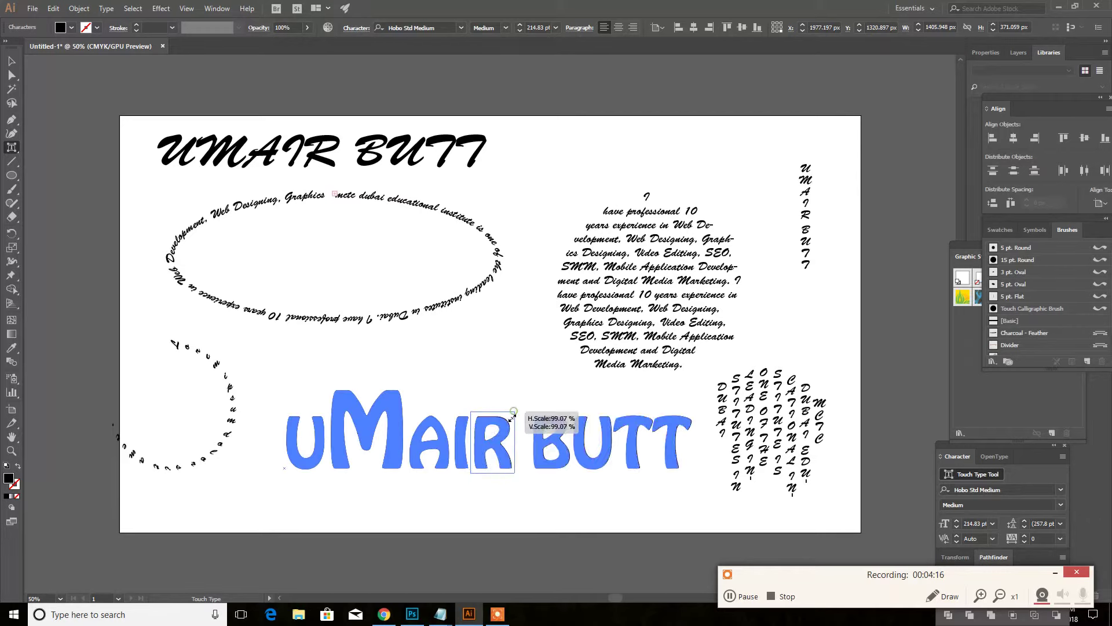
# - Enlarge the B of BUTT, then tilt and further enlarge the M
pyautogui.click(550, 459)
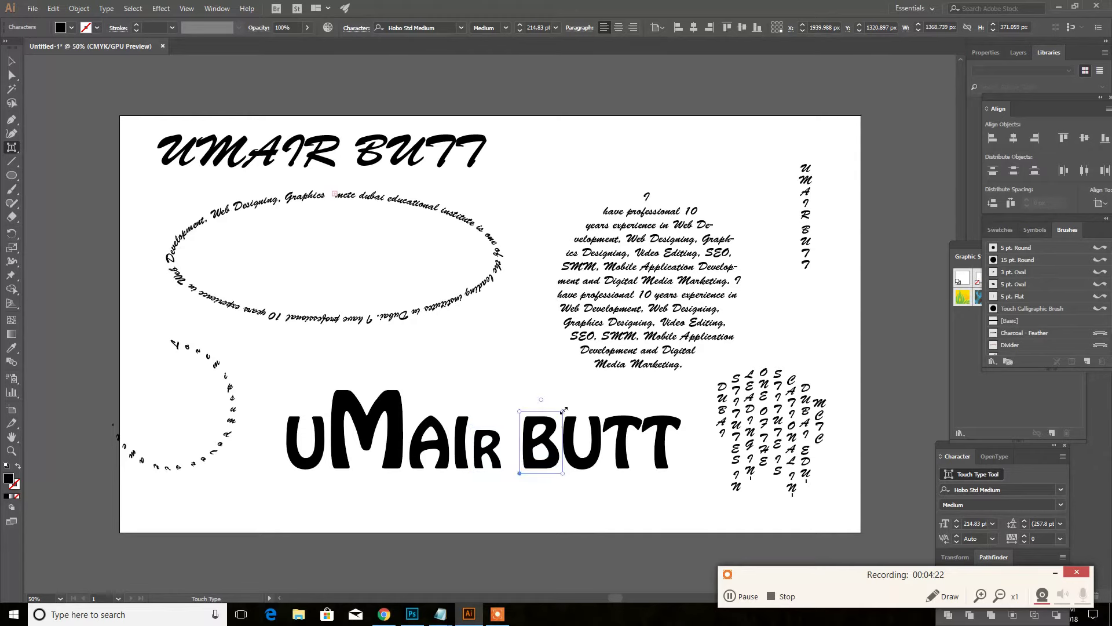
pyautogui.moveTo(564, 410)
pyautogui.mouseDown()
pyautogui.moveTo(580, 387)
pyautogui.moveTo(635, 453)
pyautogui.mouseUp()
pyautogui.click(630, 423)
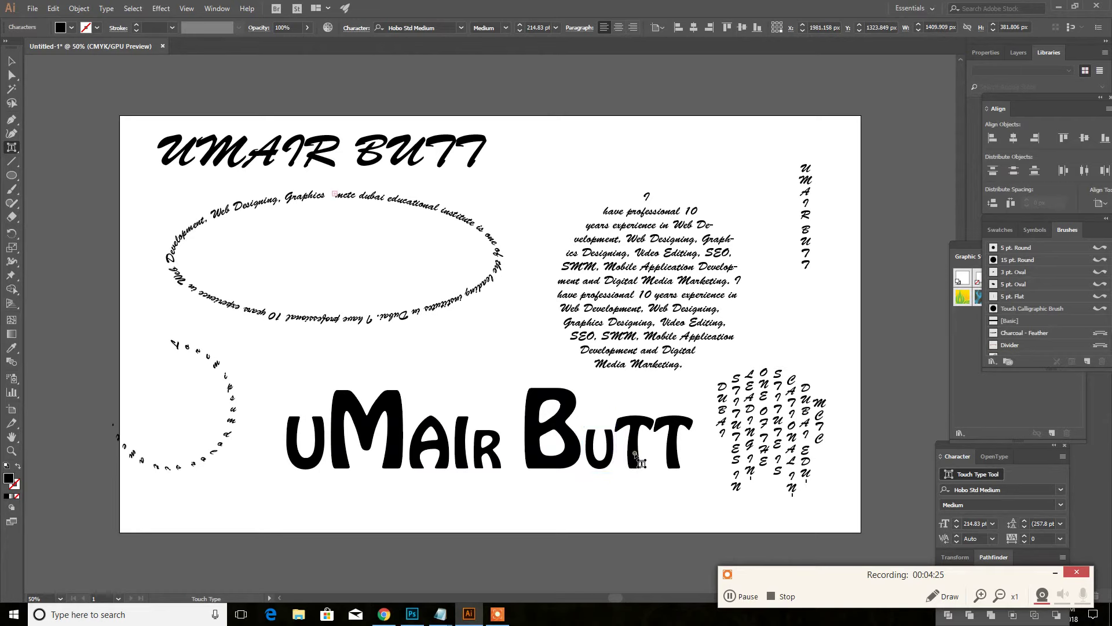
pyautogui.click(364, 431)
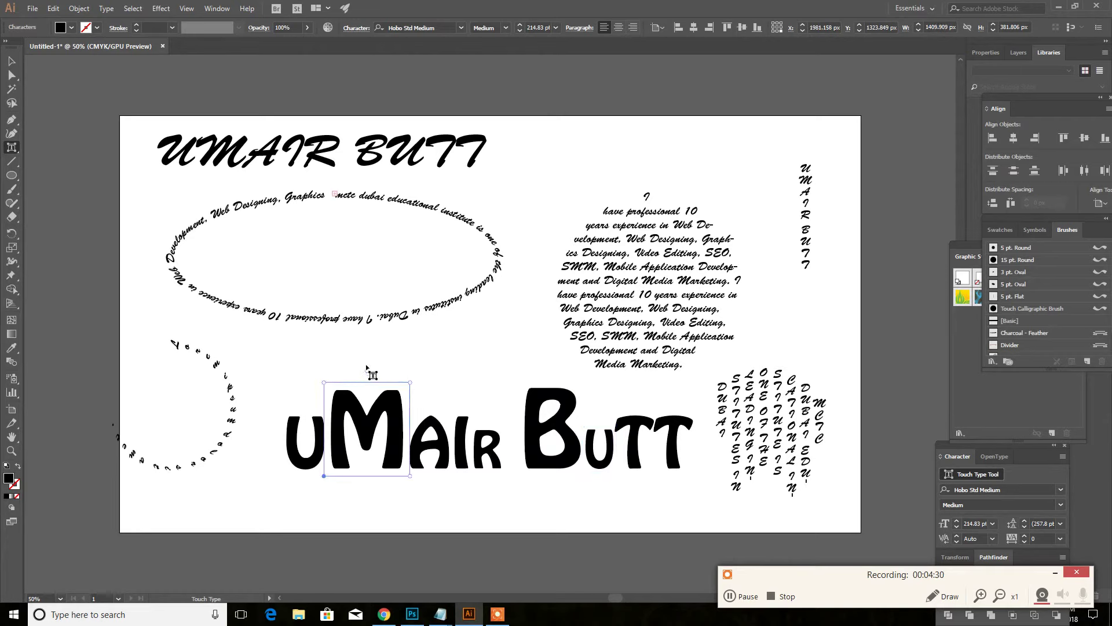
pyautogui.moveTo(367, 369); pyautogui.dragTo(357, 378)
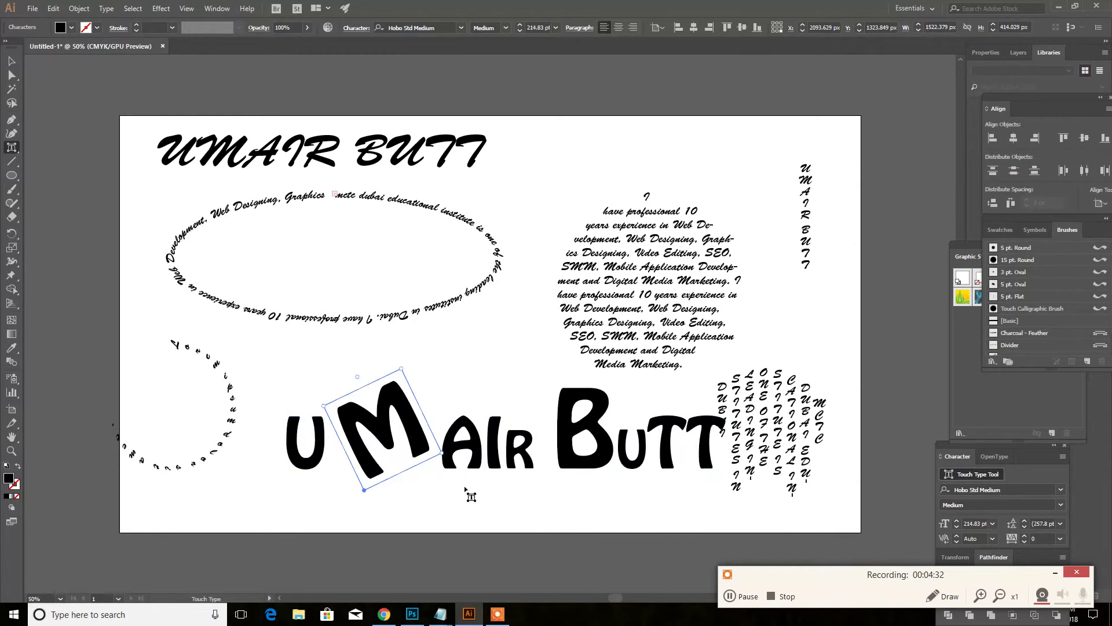
pyautogui.click(12, 61)
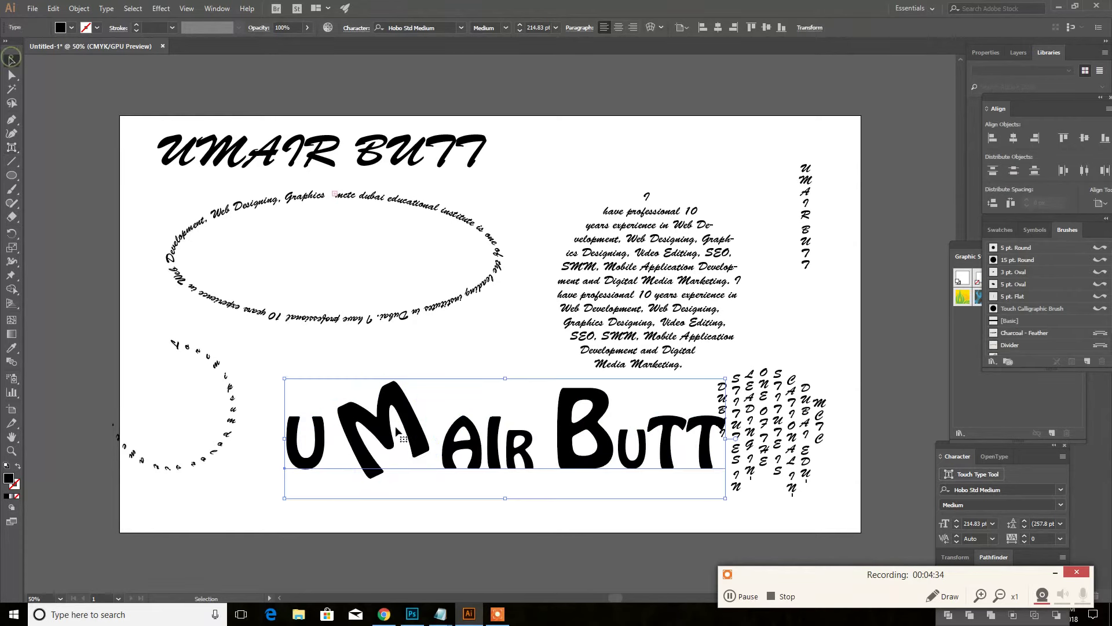
# - Color the tilted M red and the B of BUTT green with Touch Type
pyautogui.click(12, 147)
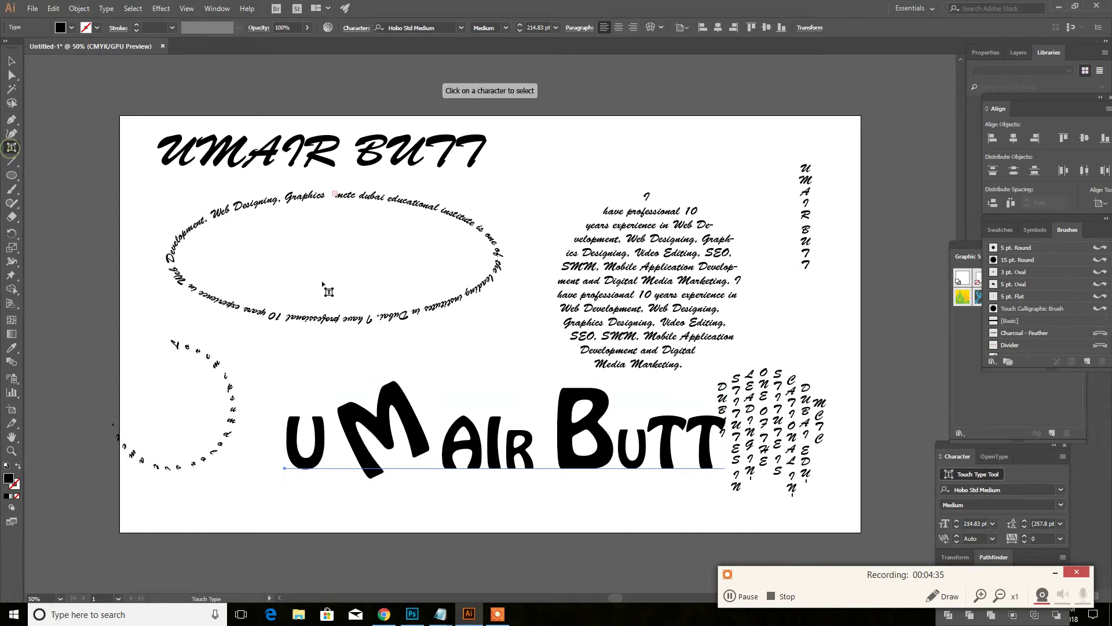
pyautogui.click(405, 421)
pyautogui.click(71, 29)
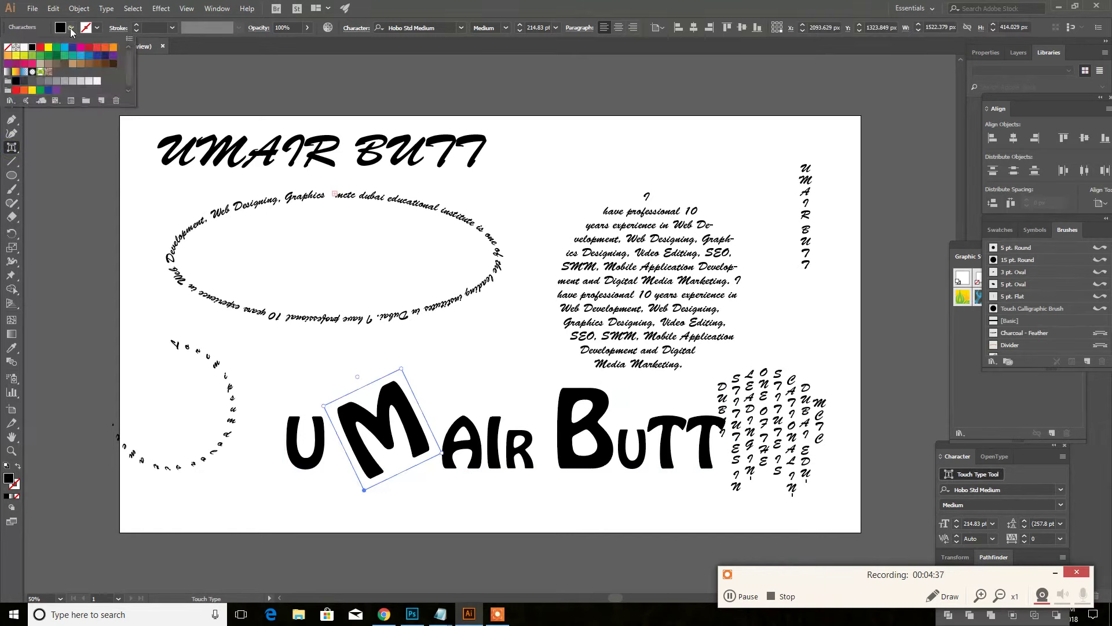
pyautogui.click(43, 51)
pyautogui.click(602, 423)
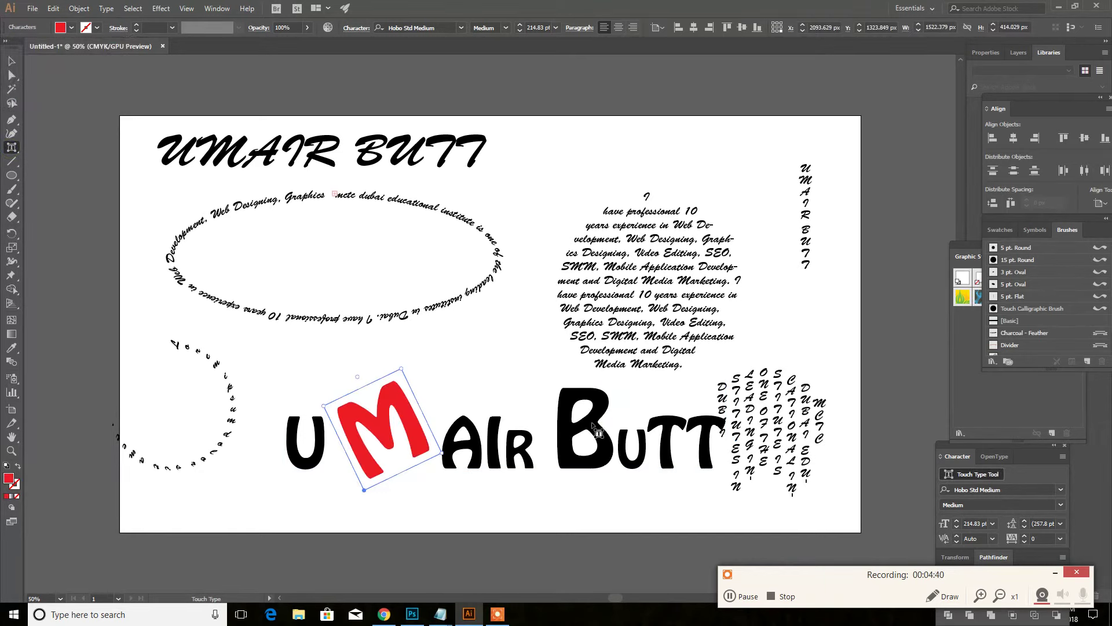
pyautogui.click(71, 28)
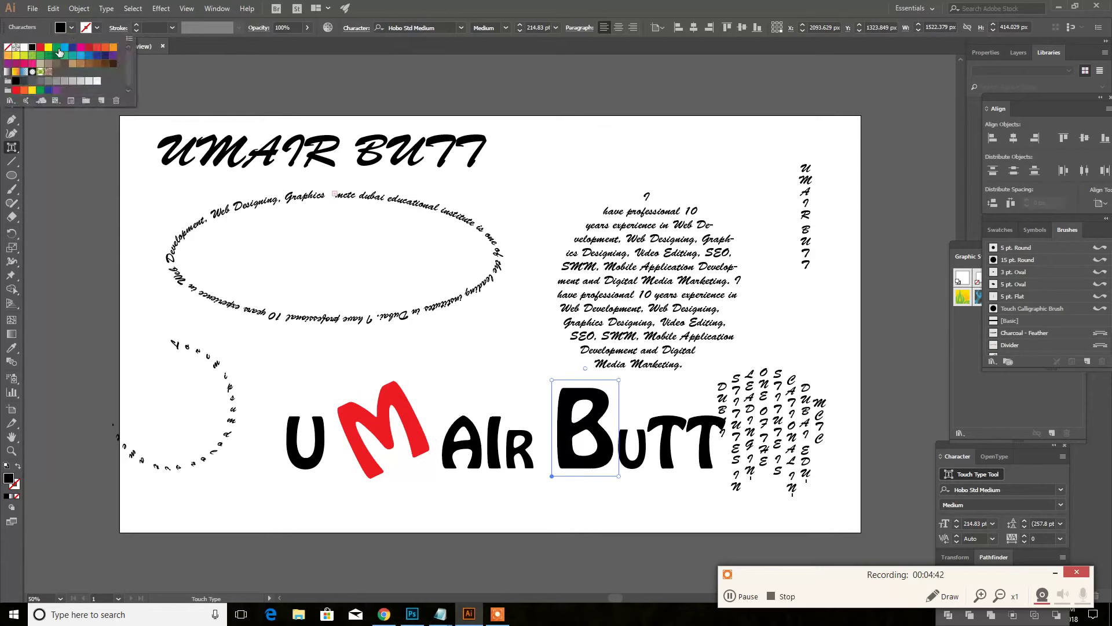
pyautogui.click(31, 48)
pyautogui.click(11, 60)
pyautogui.click(602, 463)
pyautogui.click(616, 509)
pyautogui.moveTo(603, 434); pyautogui.dragTo(604, 466)
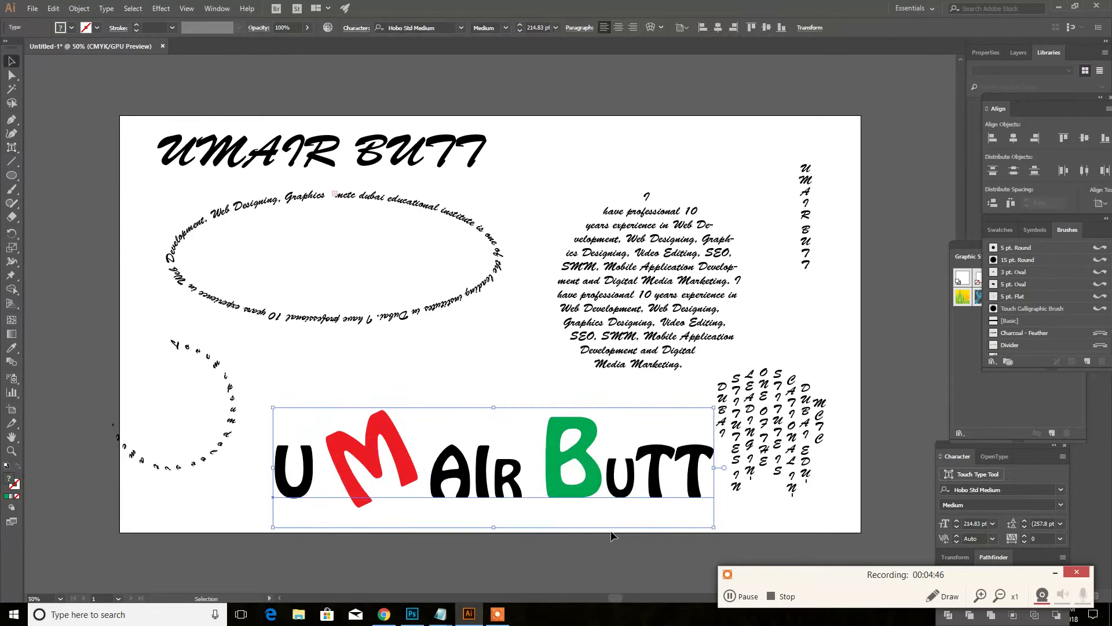
pyautogui.click(618, 560)
pyautogui.click(12, 147)
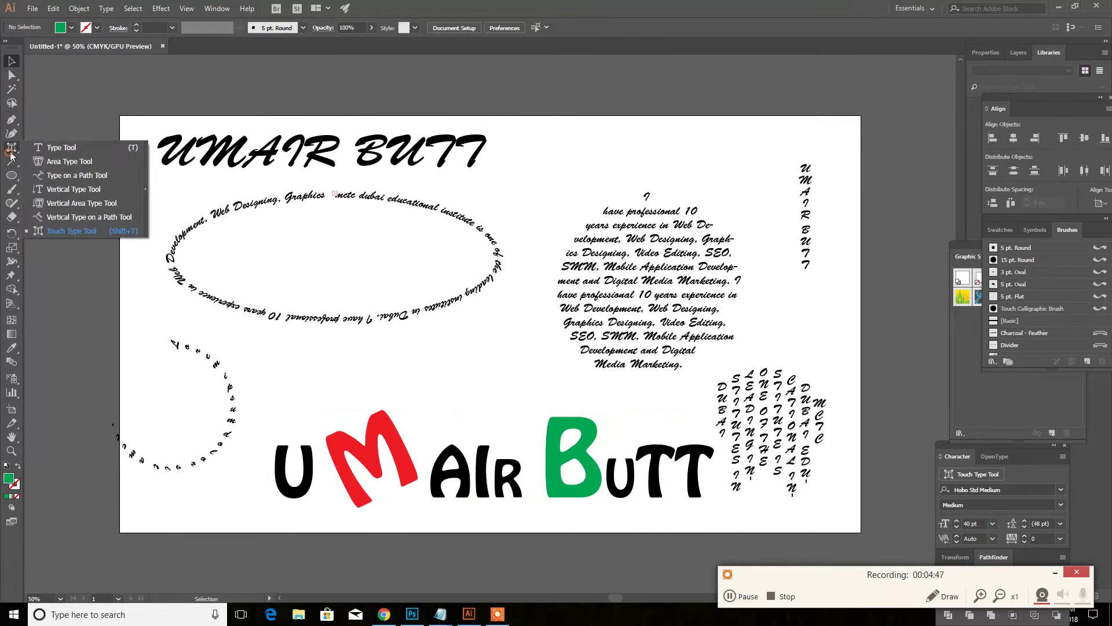